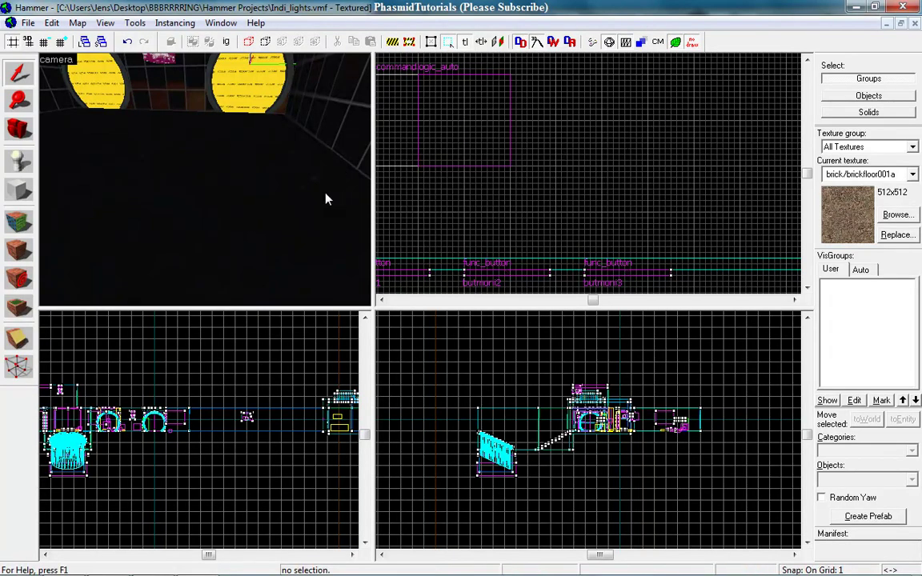
- Mouselook to face the room's floor and pick the Entity tool for placing info_player_start
key(z)
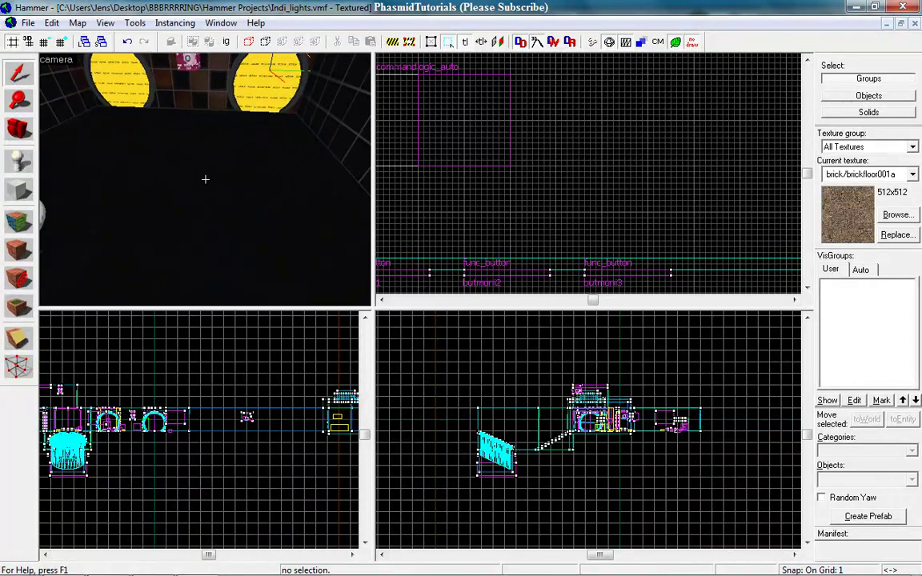
key(z)
click(20, 160)
- Place a new entity on the floor and change its class to prop_dynamic
click(227, 189)
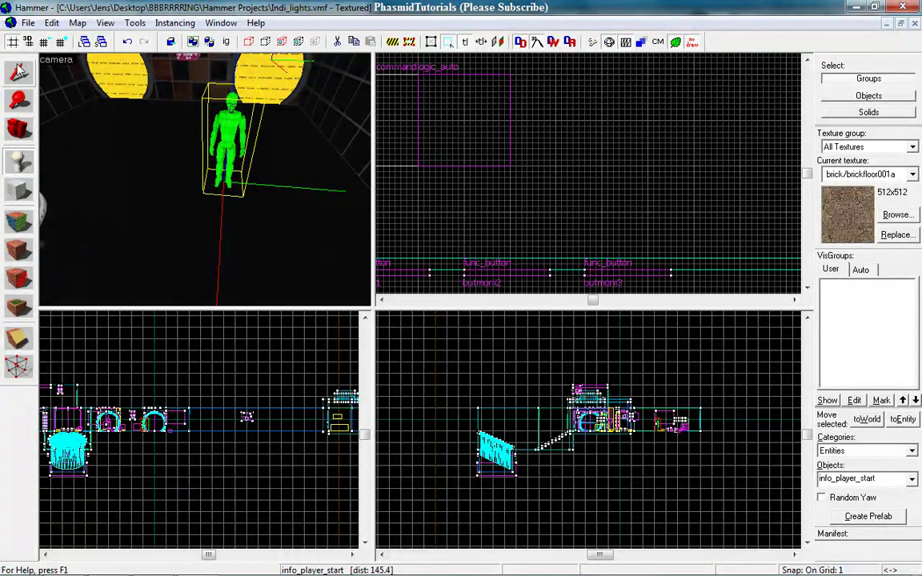
key(shift+s)
double_click(230, 146)
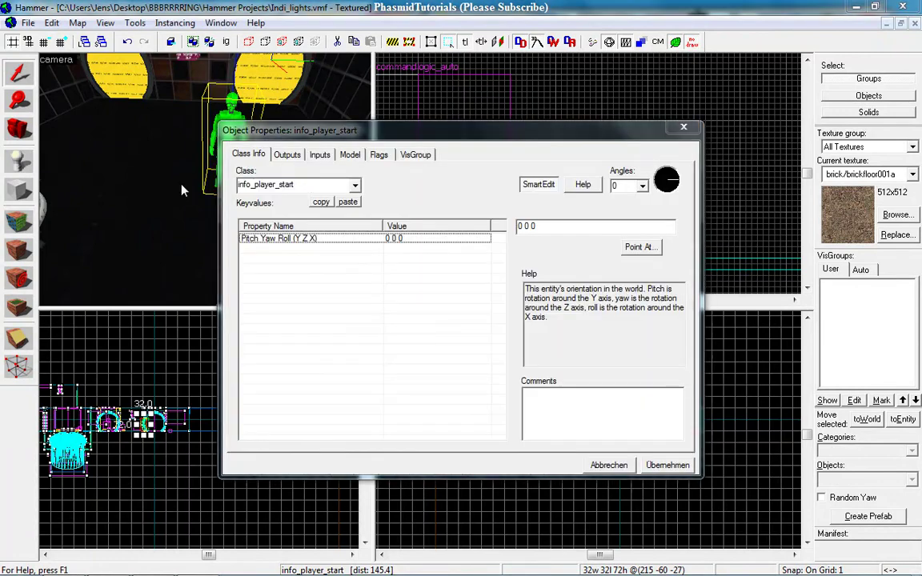
drag(311, 187, 239, 189)
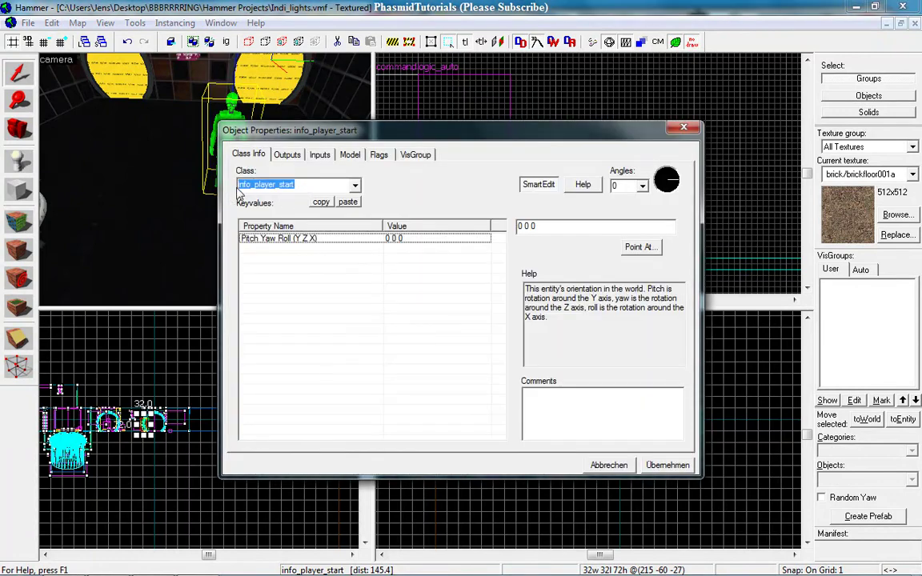
text(DYN)
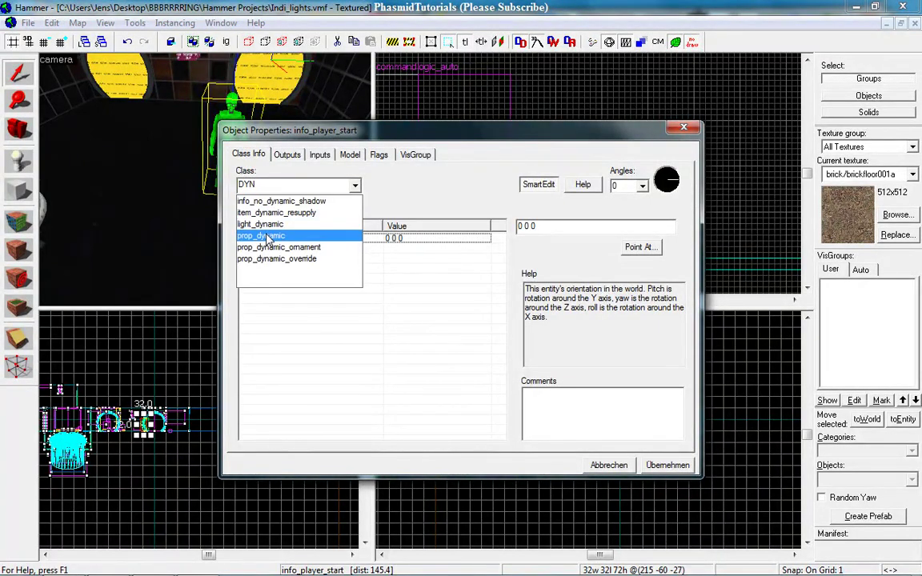
click(260, 236)
click(679, 471)
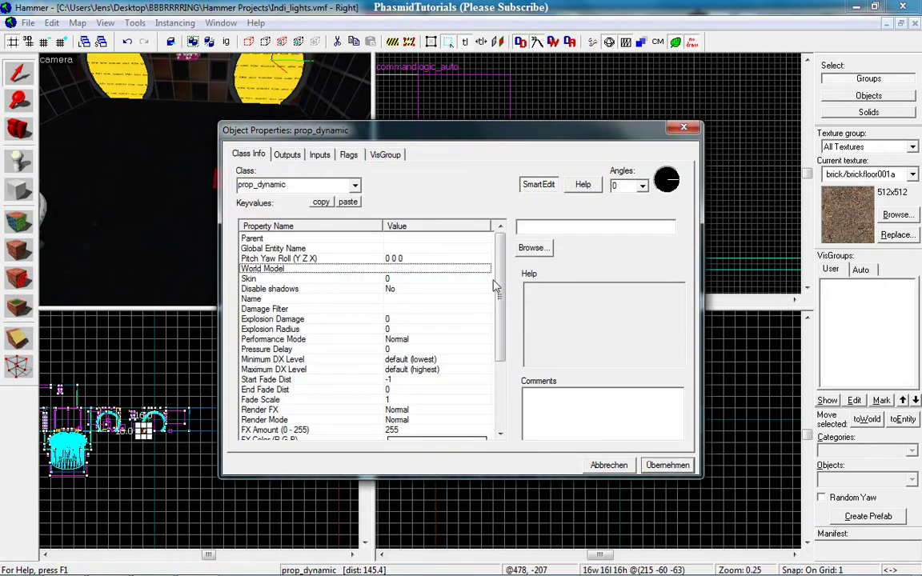
- Set the prop's world model to switch001.mdl and apply it
click(533, 247)
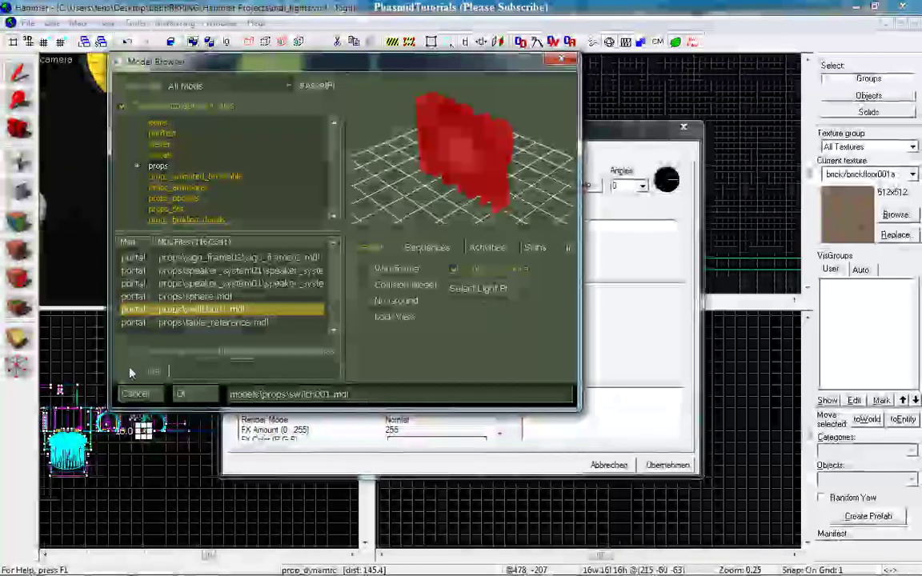
text(SWITCH)
double_click(215, 262)
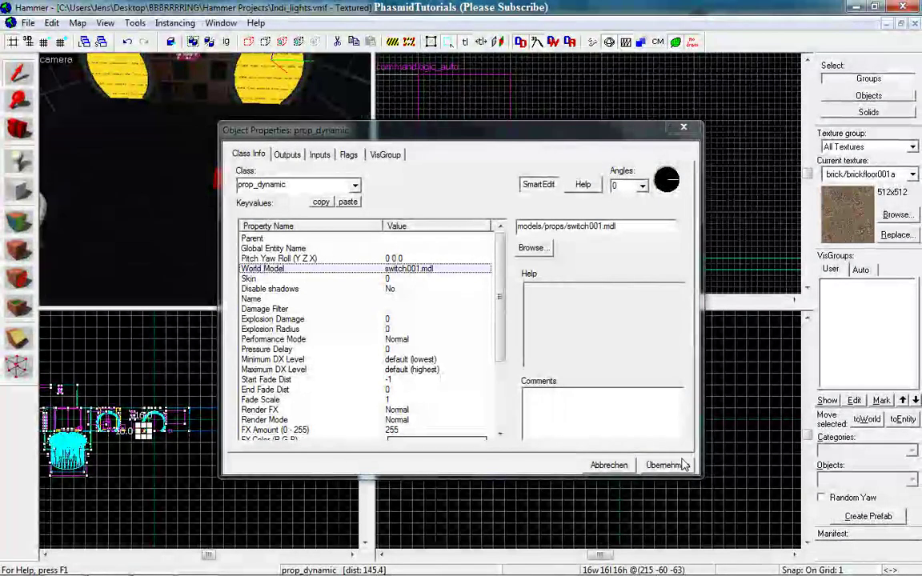
click(682, 464)
drag(508, 134, 596, 114)
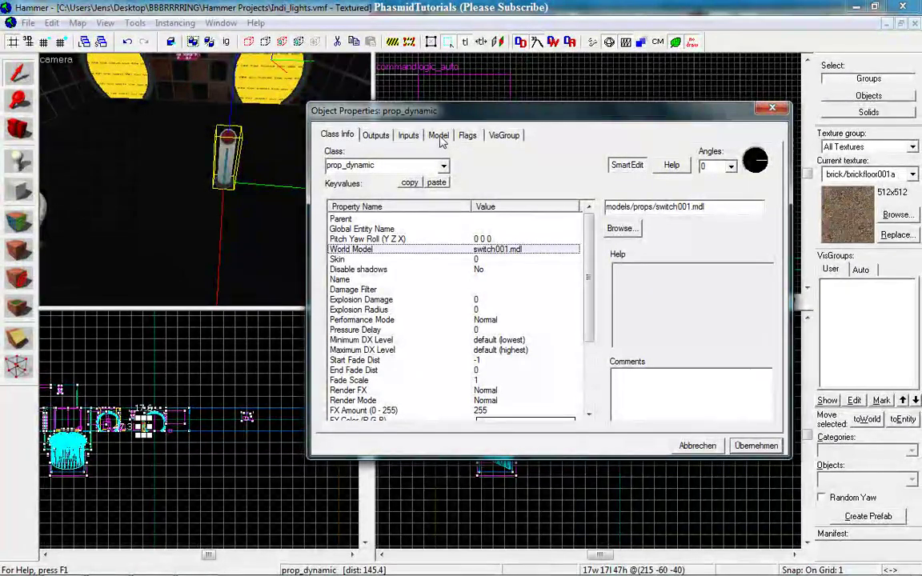
- On the Model tab, preview a first sequence from the animation list
click(439, 136)
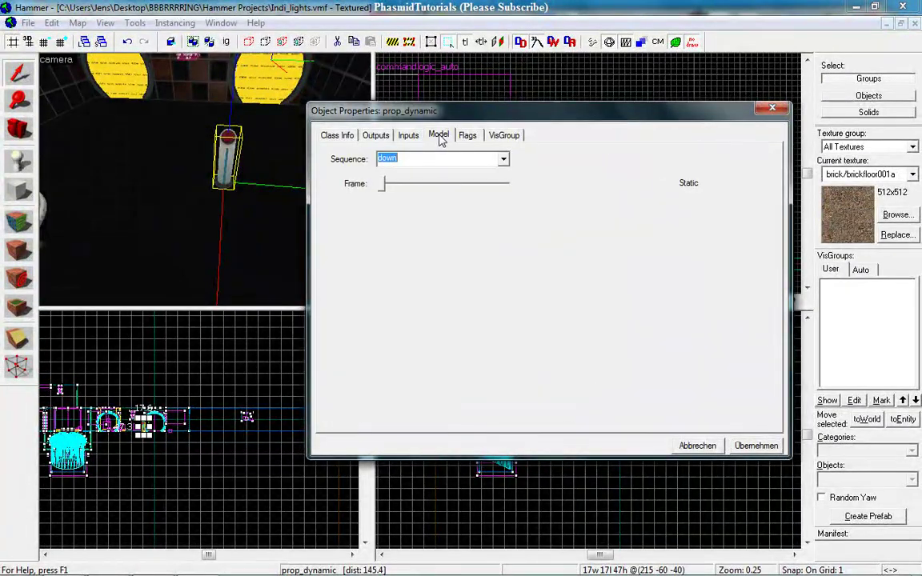
click(504, 161)
click(414, 177)
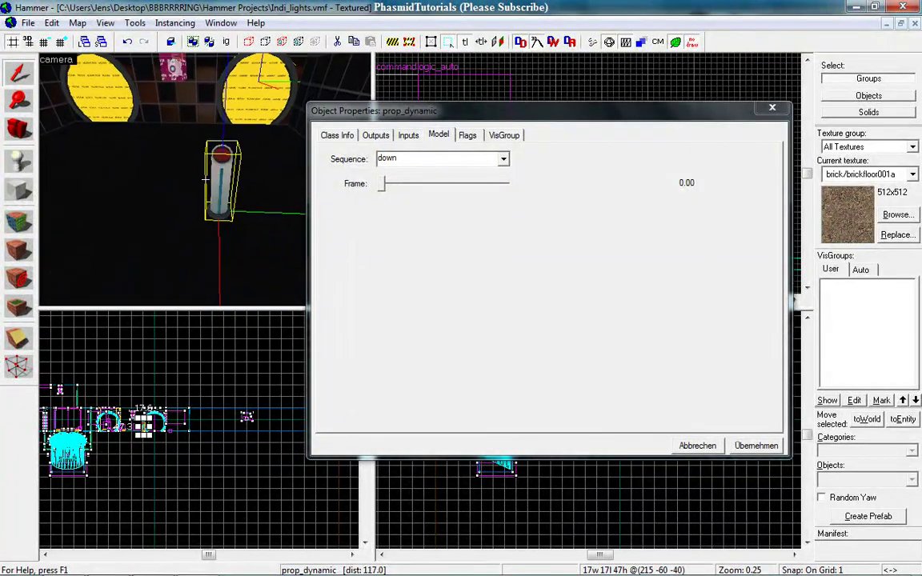
scroll(206, 181, up, 2)
scroll(205, 181, up, 2)
scroll(205, 179, up, 2)
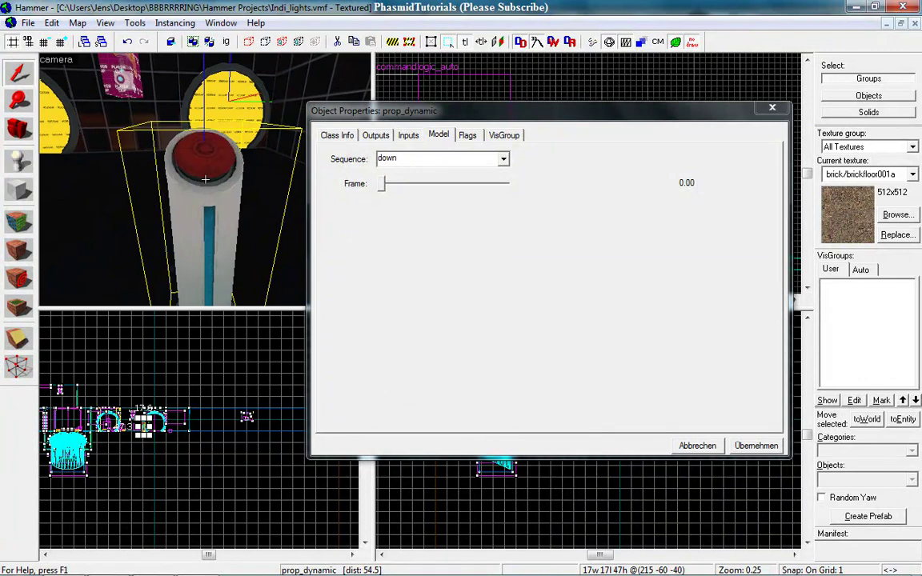
- Preview the up, down and idle sequences, then glance at the Outputs and Class Info tabs
click(503, 159)
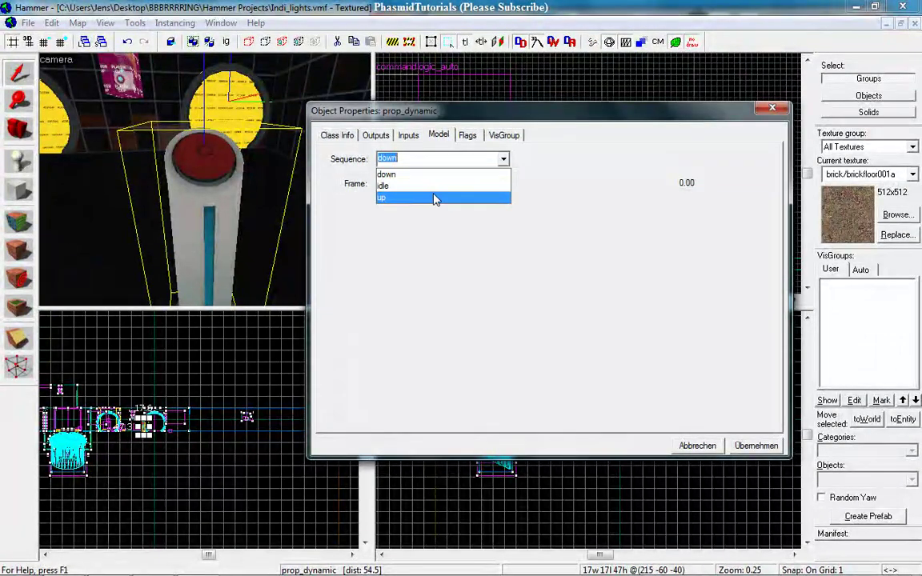
click(434, 197)
click(503, 158)
click(400, 174)
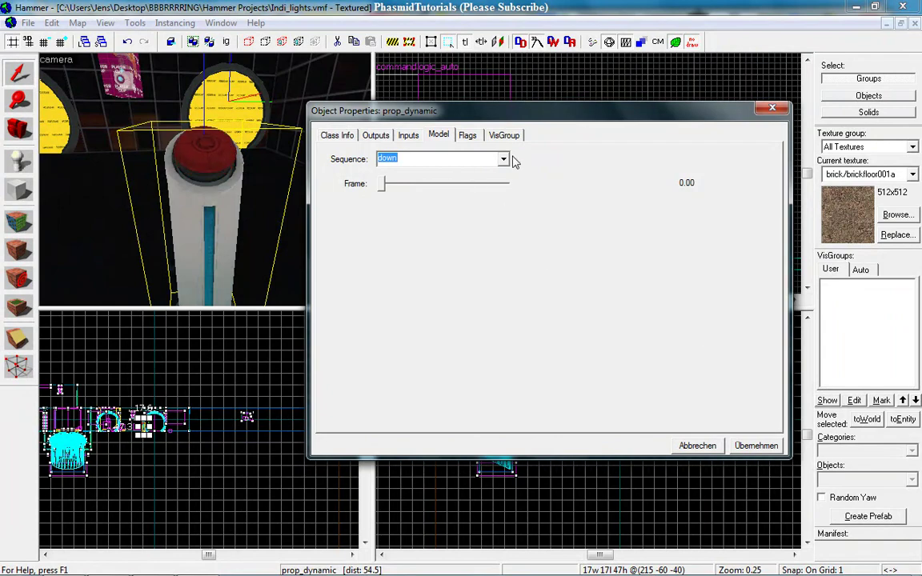
click(503, 158)
click(402, 184)
click(375, 135)
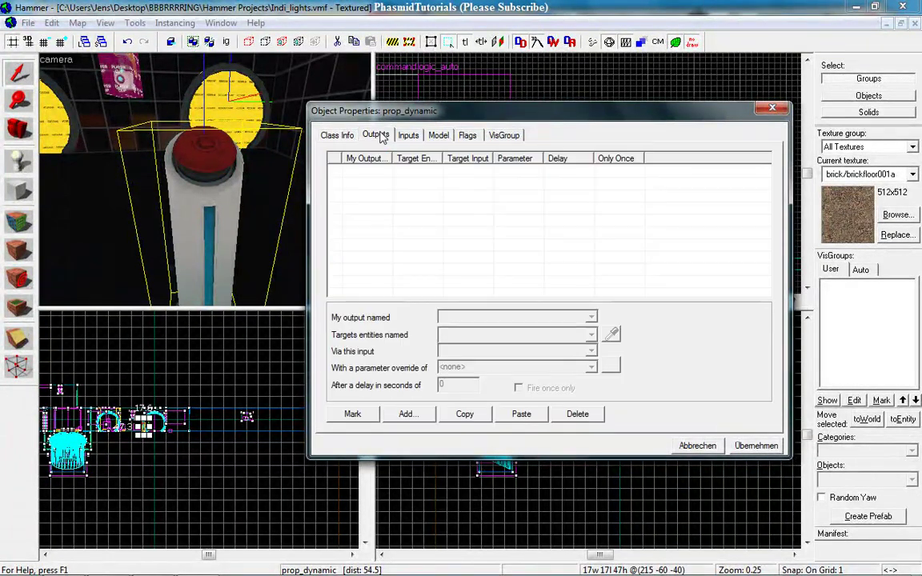
click(337, 135)
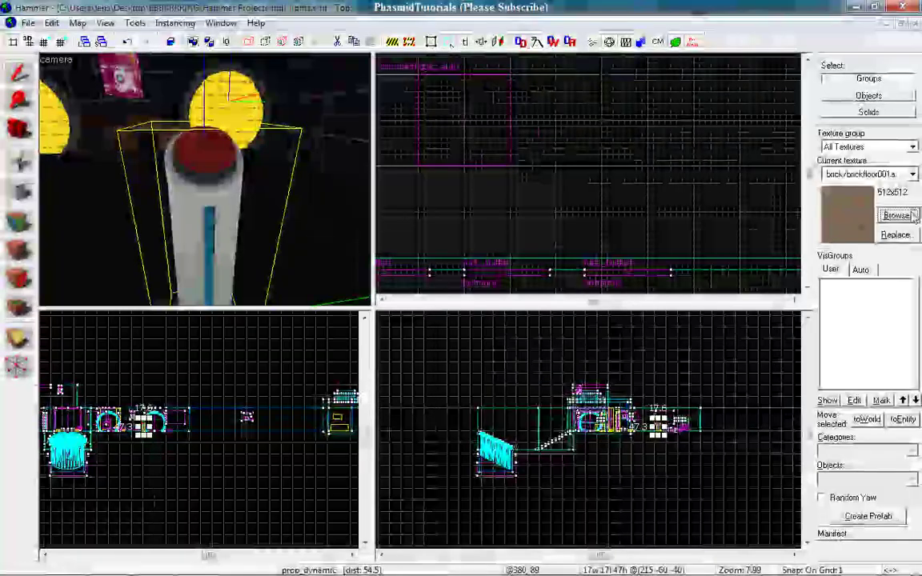
- Filter the texture browser for tools/toolsinvisible and box-select the objects around the switch
click(913, 216)
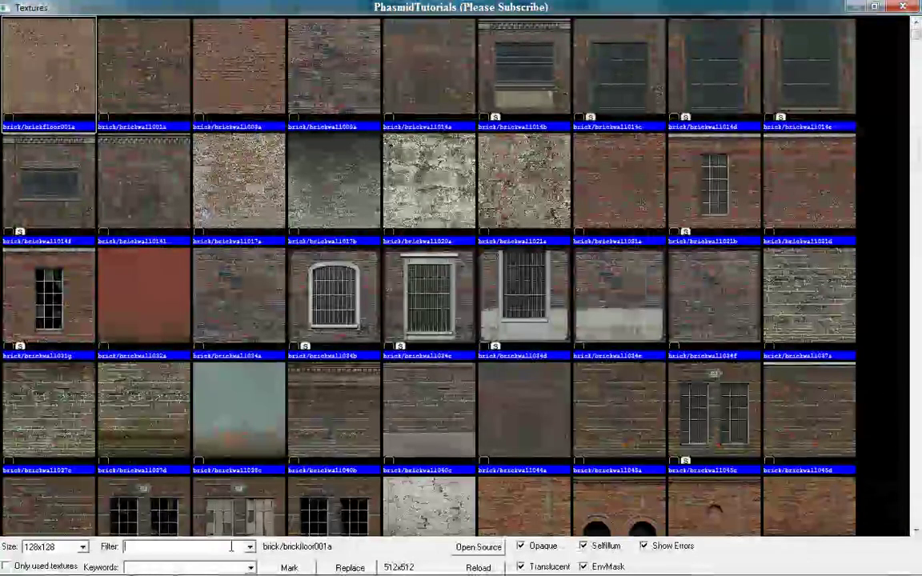
text(i)
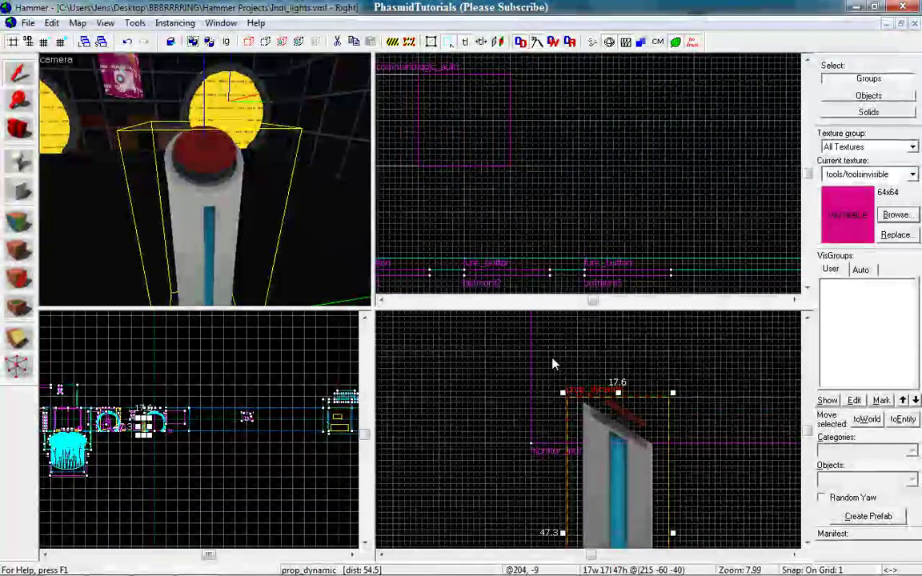
drag(547, 357, 679, 488)
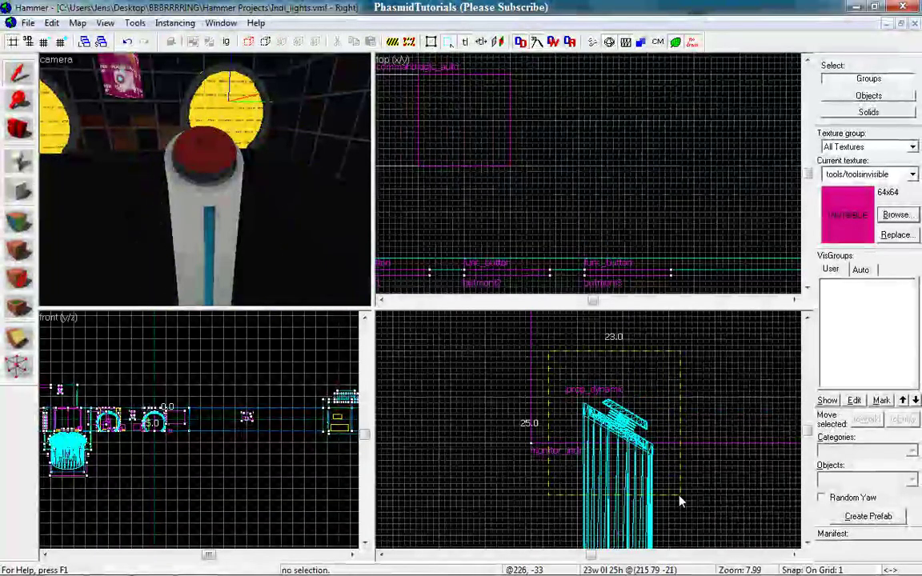
key(Return)
- Shorten the selected objects from 386 to 140 units in the side view
scroll(502, 215, up, 2)
scroll(565, 258, down, 3)
scroll(553, 250, down, 3)
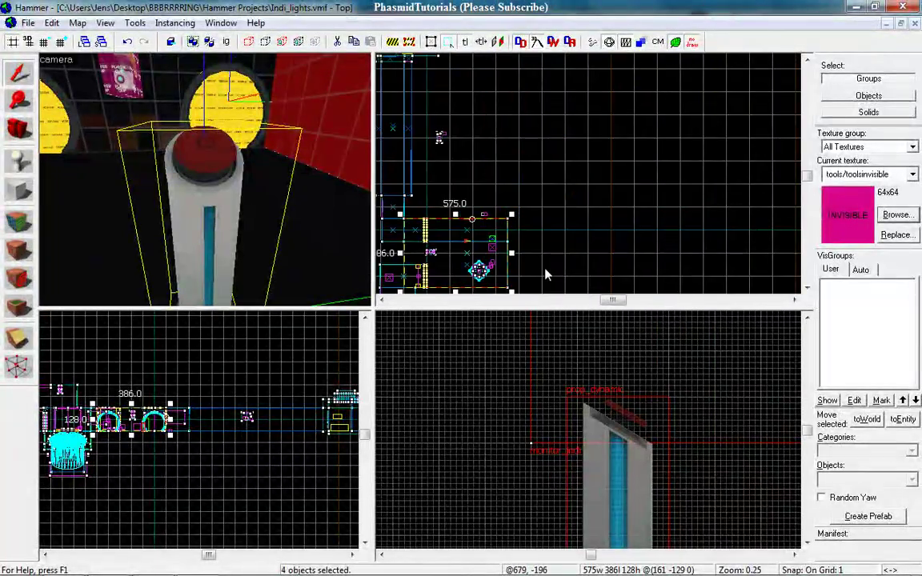
scroll(490, 272, up, 3)
scroll(476, 236, up, 1)
scroll(512, 248, up, 1)
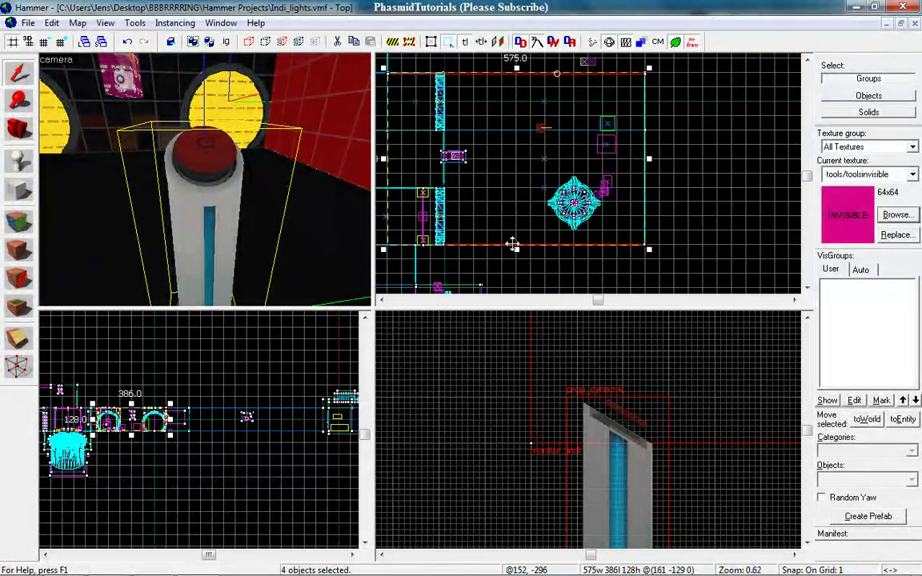
drag(516, 251, 518, 141)
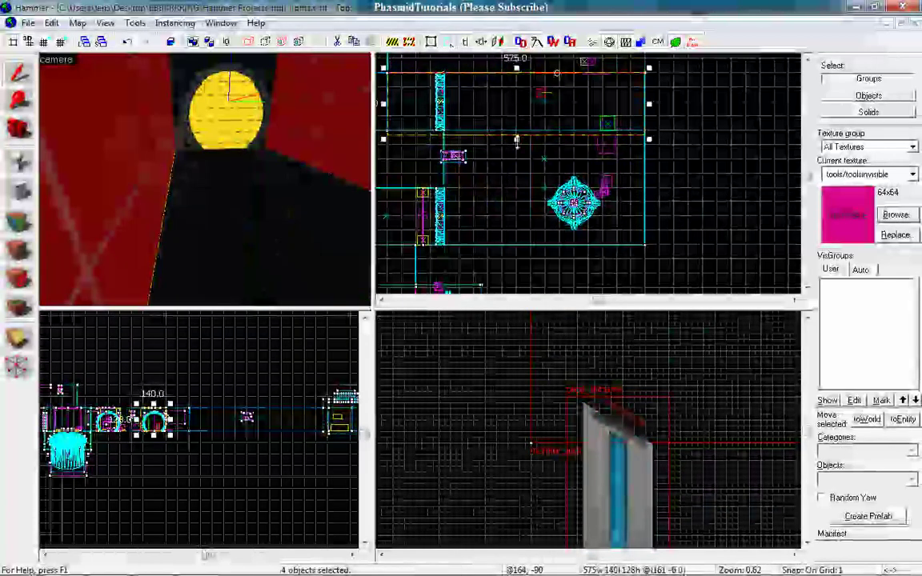
- Undo the accidental resize and outline a new block around the switch prop
key(ctrl+z)
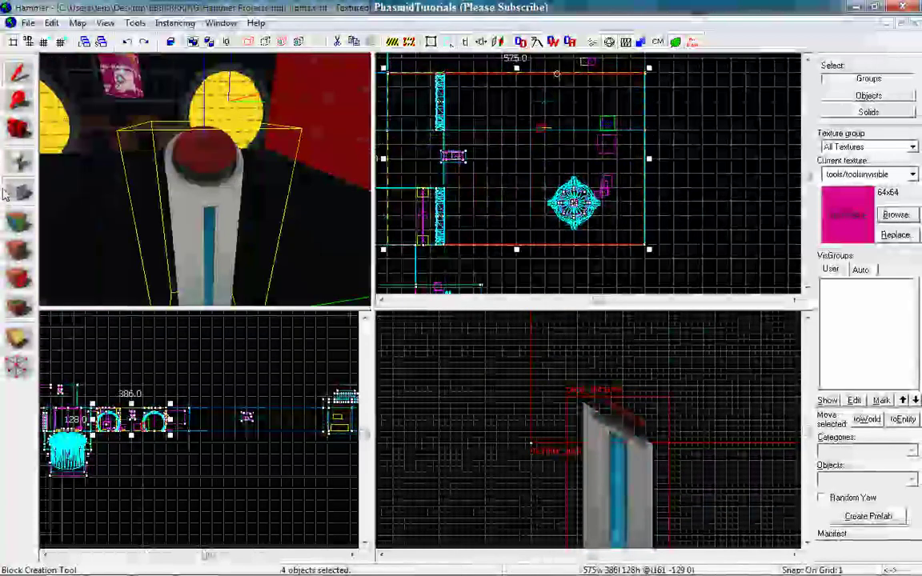
click(17, 190)
scroll(539, 168, up, 4)
scroll(528, 132, up, 4)
scroll(539, 132, up, 4)
drag(570, 107, 693, 216)
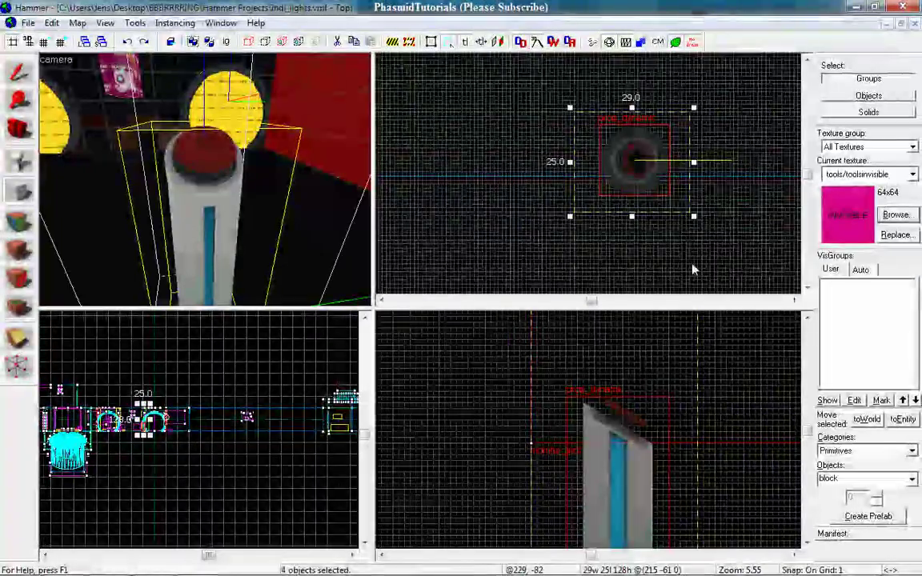
- Reduce the block's height to 95 units and create it as a solid brush
scroll(688, 408, down, 3)
scroll(686, 422, down, 2)
mouse_move(670, 444)
mouse_down()
mouse_move(672, 349)
mouse_move(665, 466)
mouse_up()
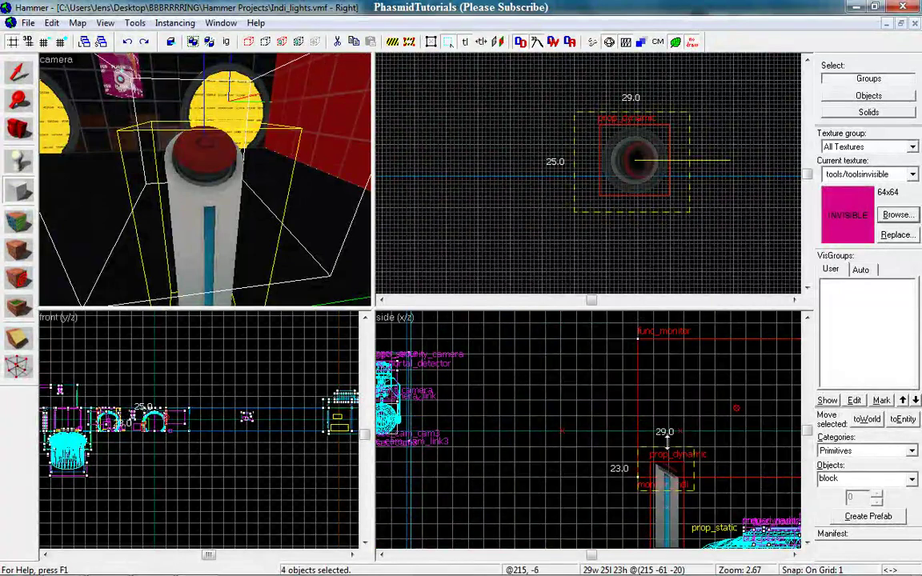
key(Return)
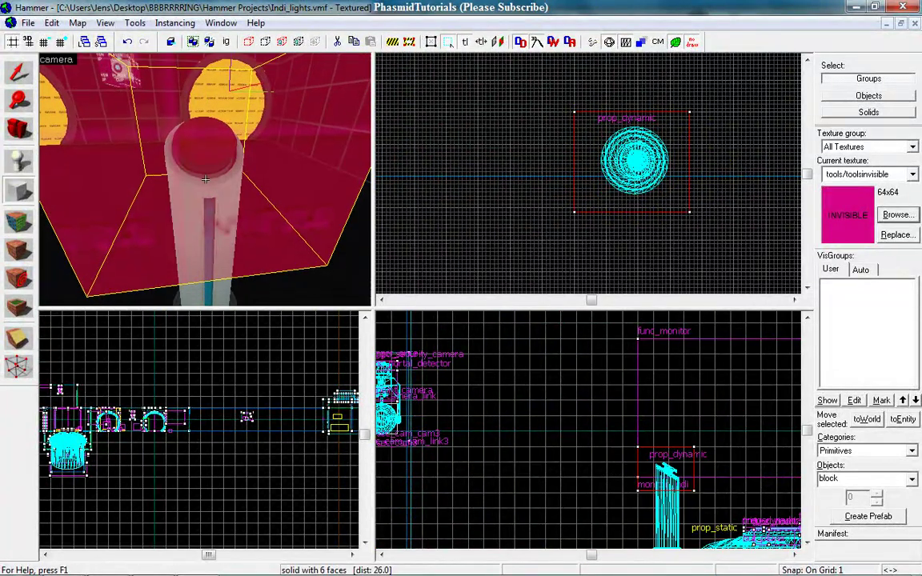
scroll(220, 204, down, 5)
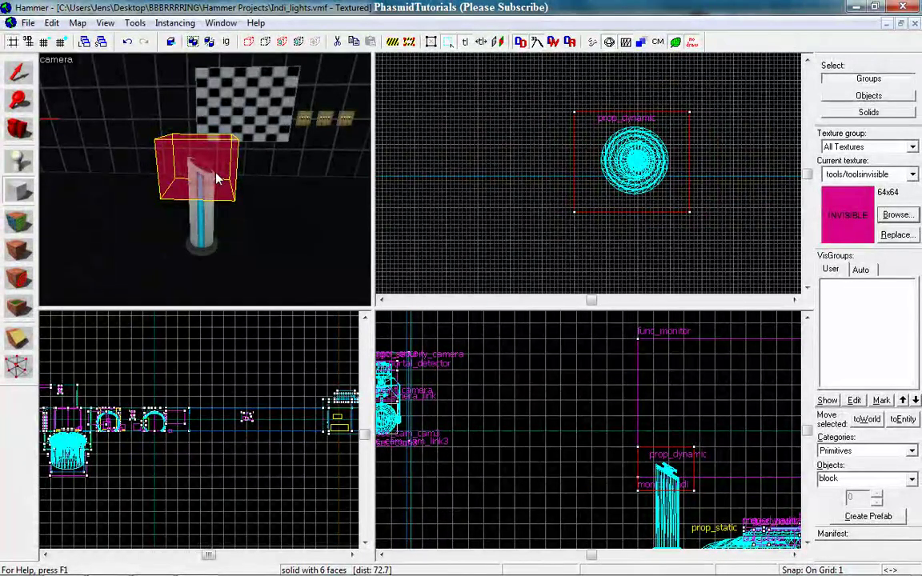
- Tie the invisible block to an entity and set its class to func_button
key(ctrl+t)
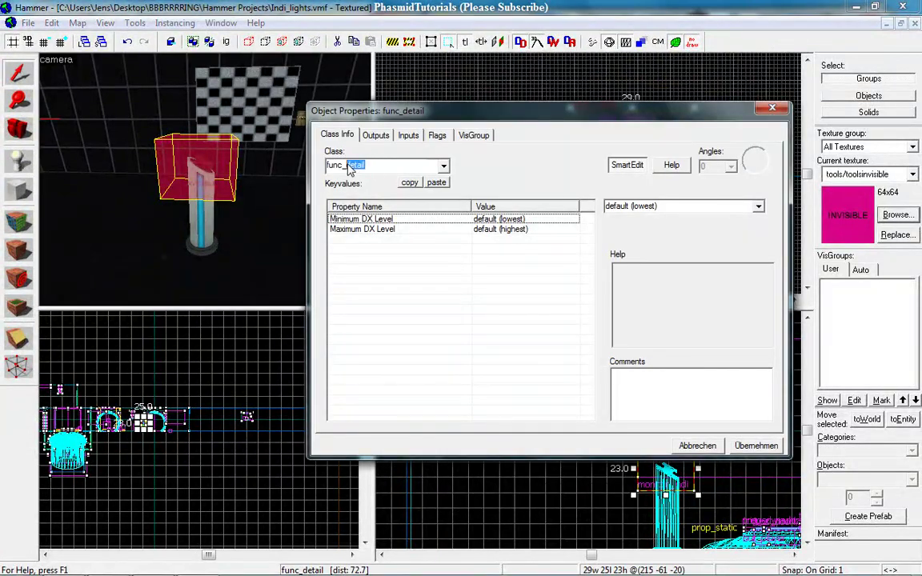
text(button)
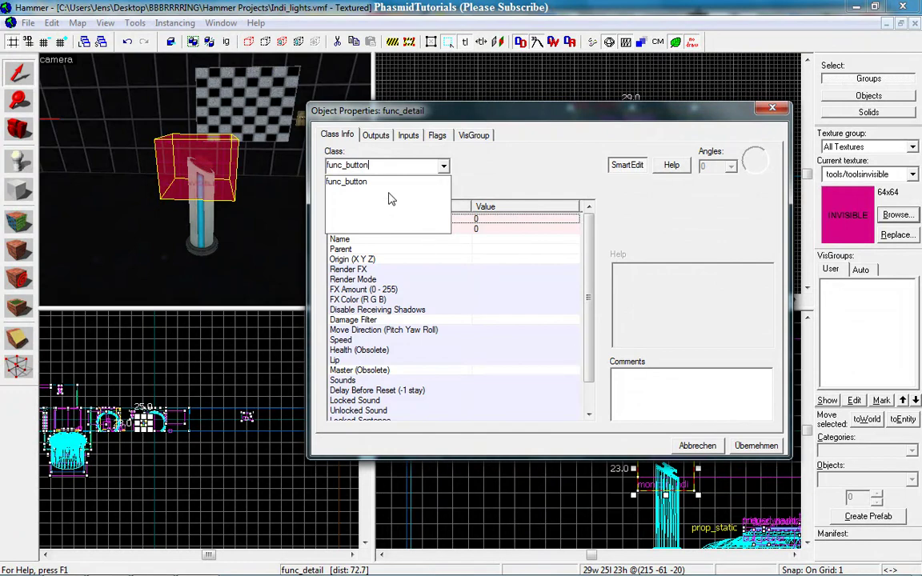
key(Return)
click(736, 446)
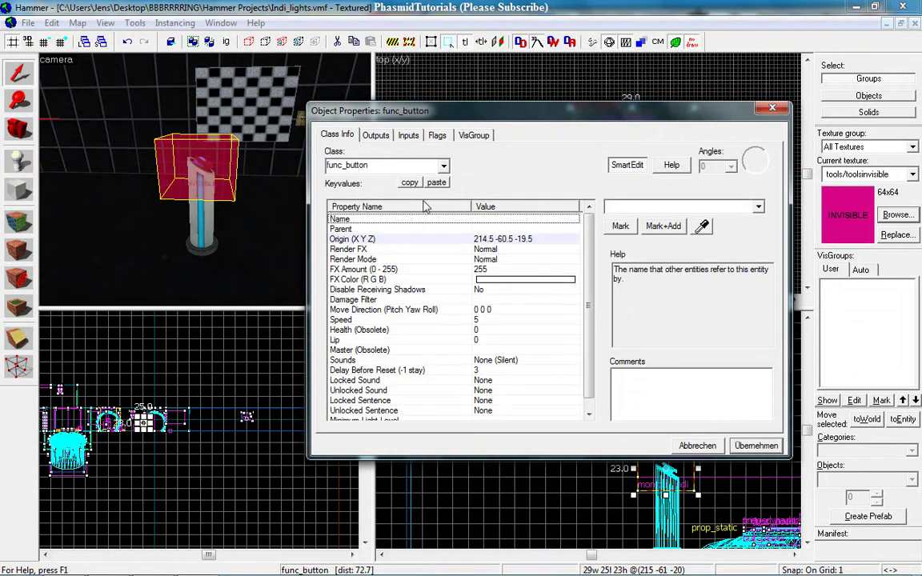
drag(588, 237, 589, 231)
- Select the switch prop and set its Name to but_lightswitch
click(210, 220)
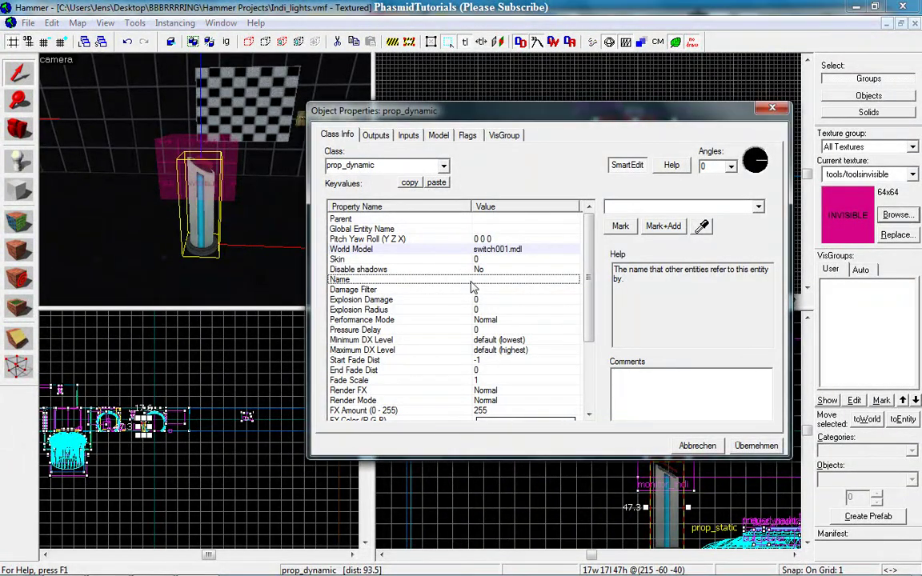
click(626, 211)
text(swit)
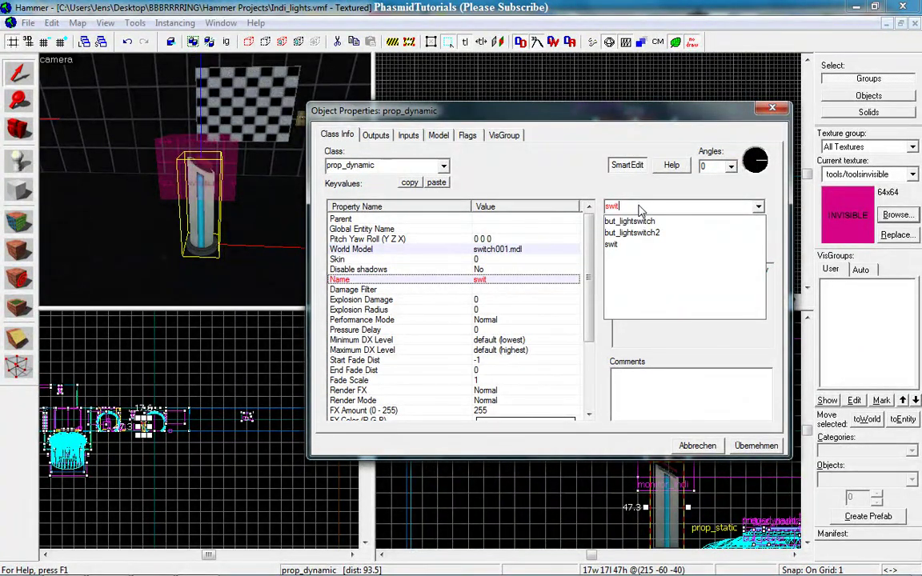
text(ch)
key(Down)
key(Return)
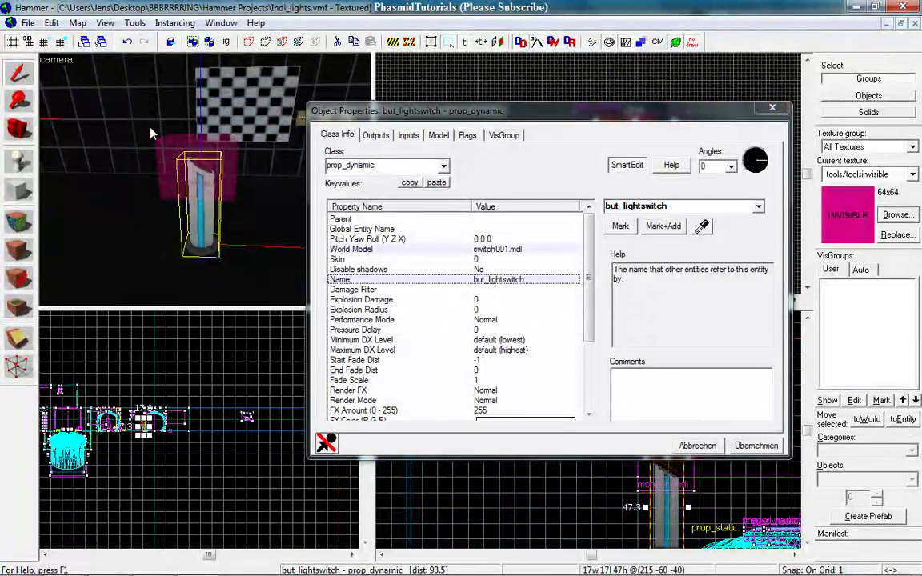
- Add an OnPressed output to the func_button, eyedropping the switch model as target
click(159, 141)
click(375, 136)
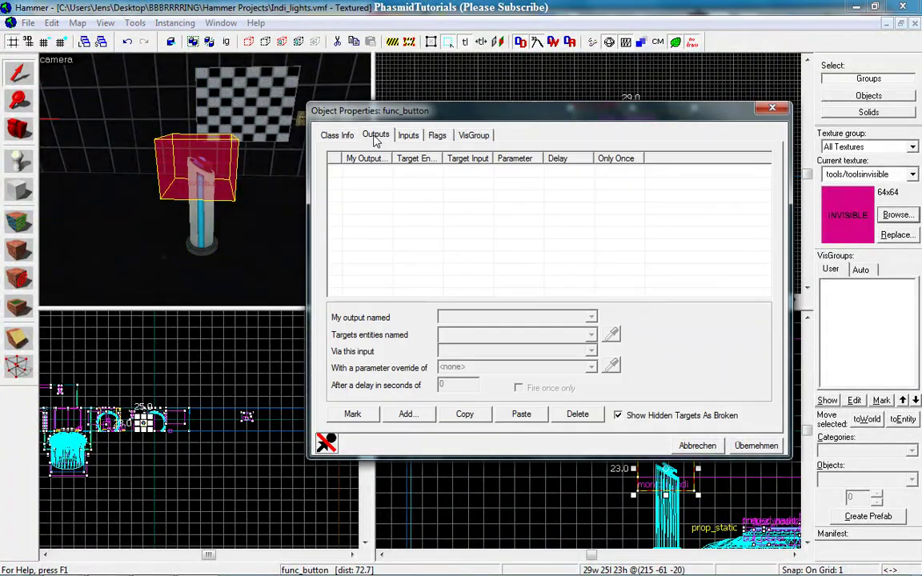
click(405, 414)
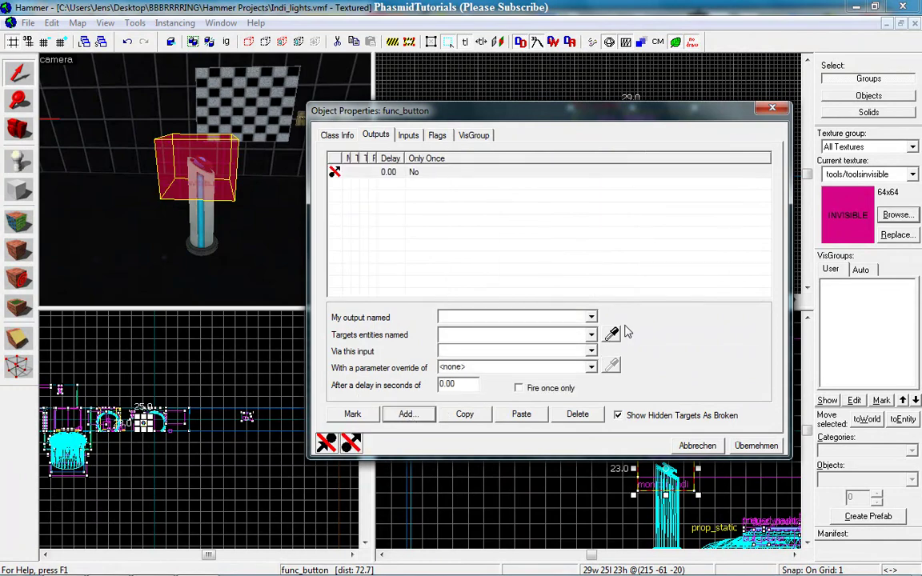
click(512, 317)
click(496, 359)
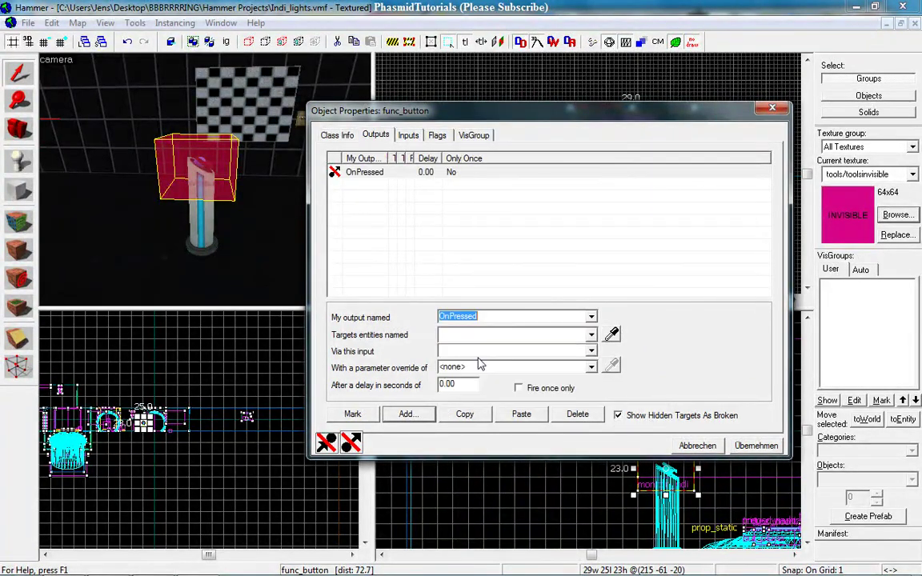
click(591, 335)
click(611, 334)
click(233, 205)
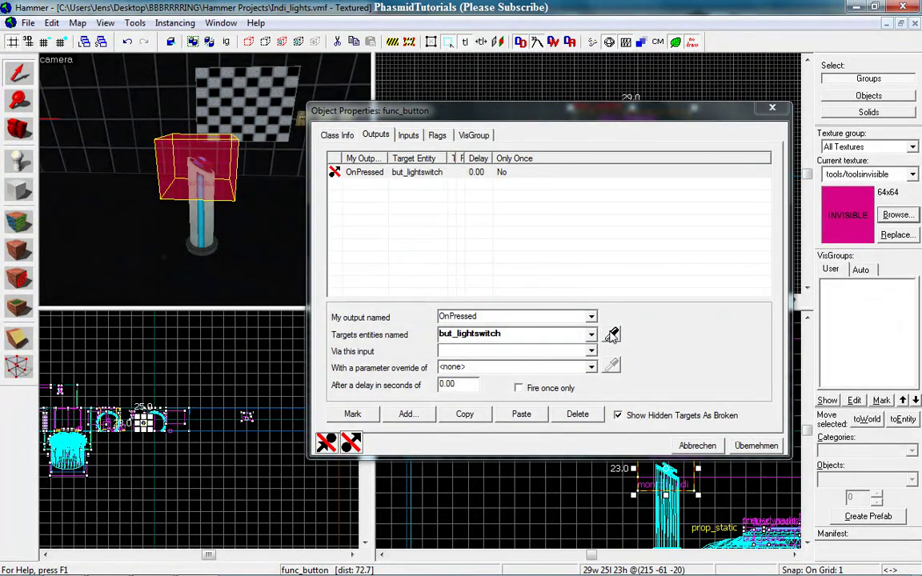
- Edit the switch prop's Name from but_lightswitch to switch and apply it
click(192, 201)
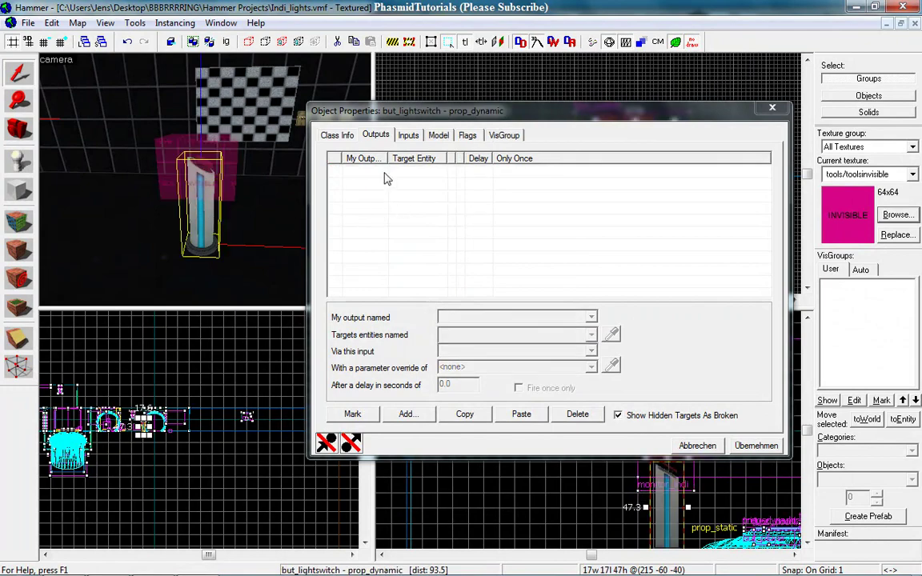
click(337, 134)
double_click(622, 205)
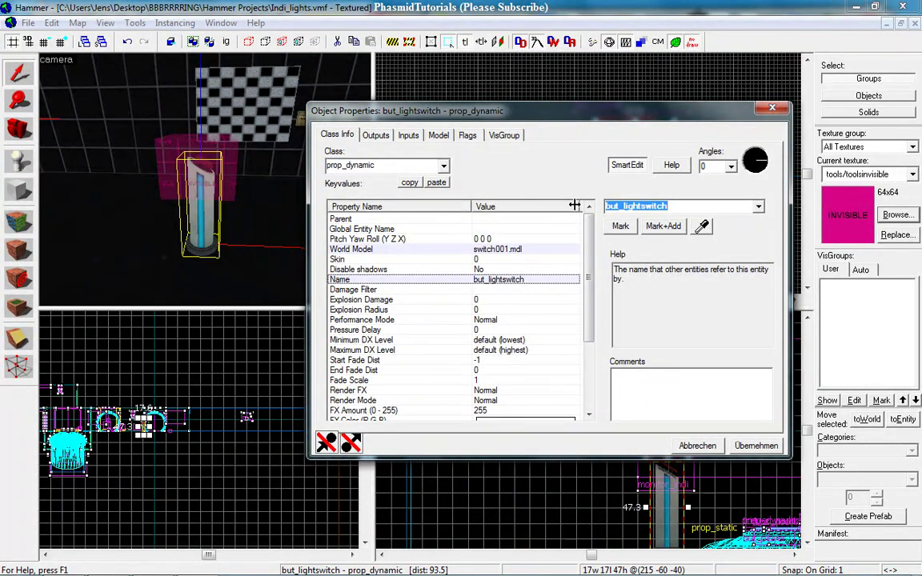
text(swi)
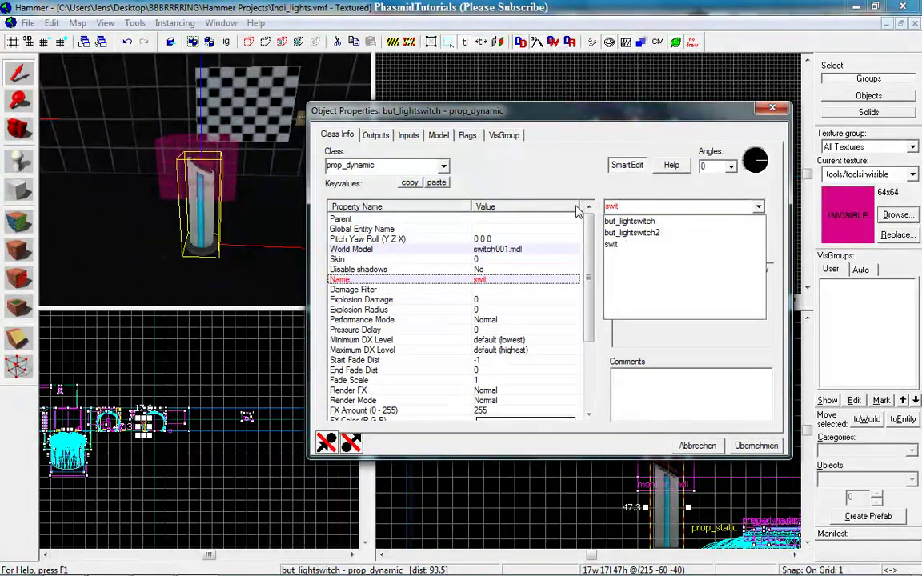
click(742, 454)
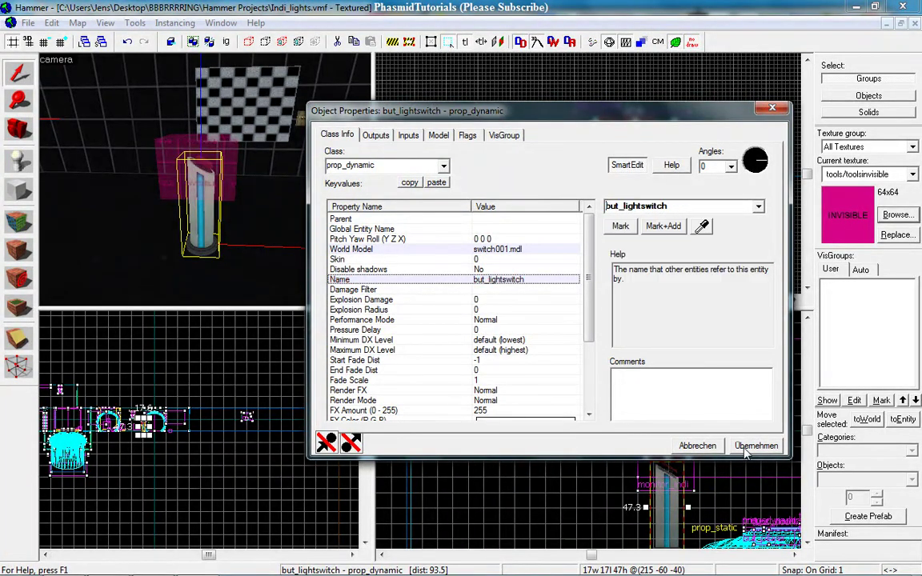
double_click(627, 208)
drag(642, 207, 606, 207)
key(BackSpace)
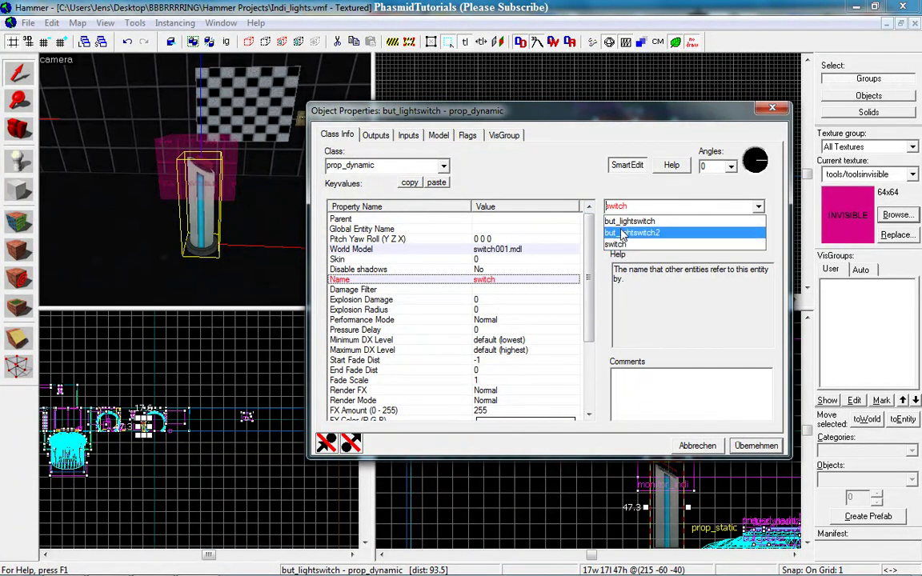
click(745, 446)
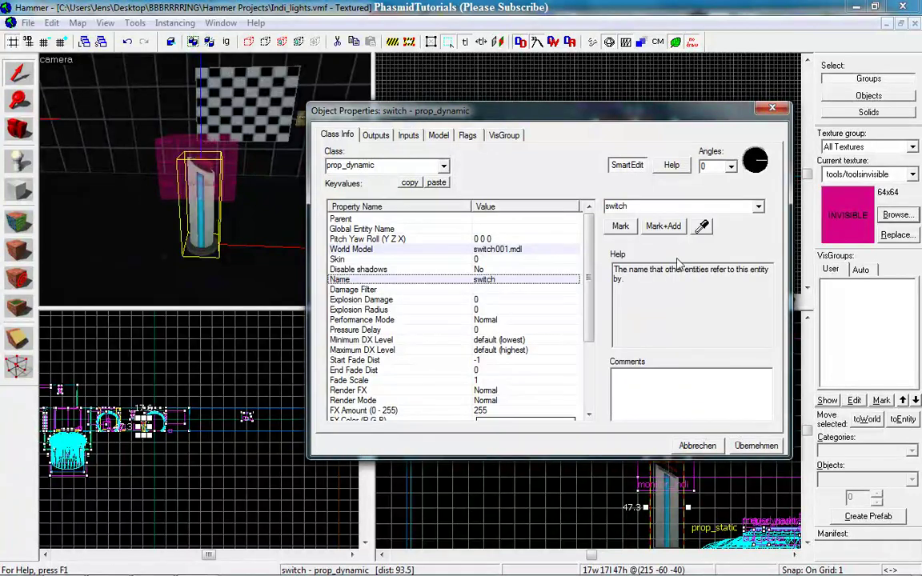
- Retarget the func_button's OnPressed output to the renamed switch
click(664, 226)
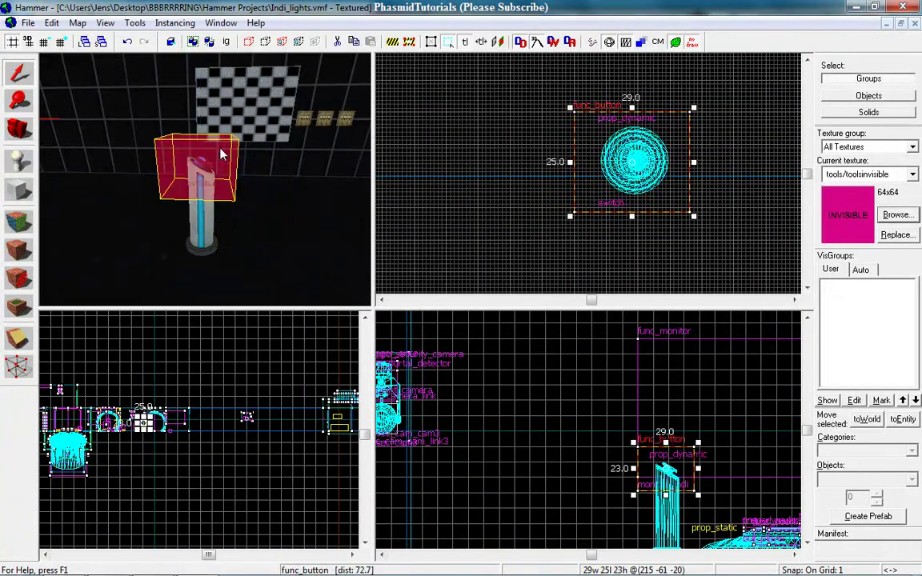
double_click(223, 154)
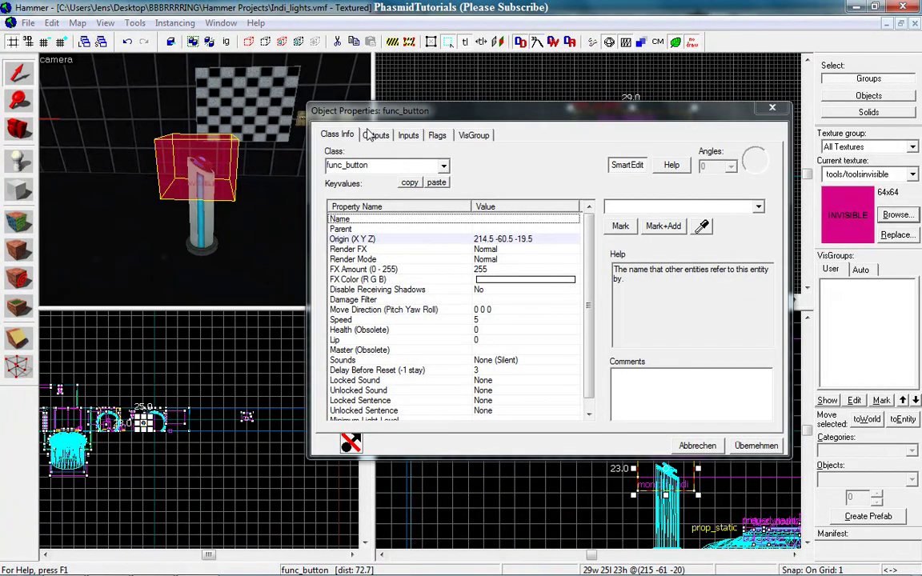
click(374, 135)
click(613, 334)
click(207, 209)
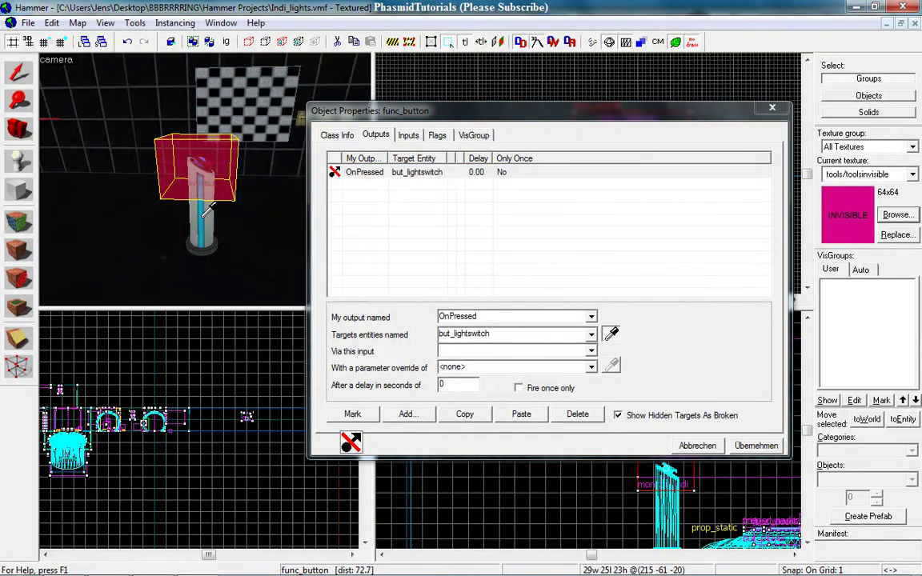
- Set the output's input to SetAnimation with parameter 'down' and apply
click(486, 349)
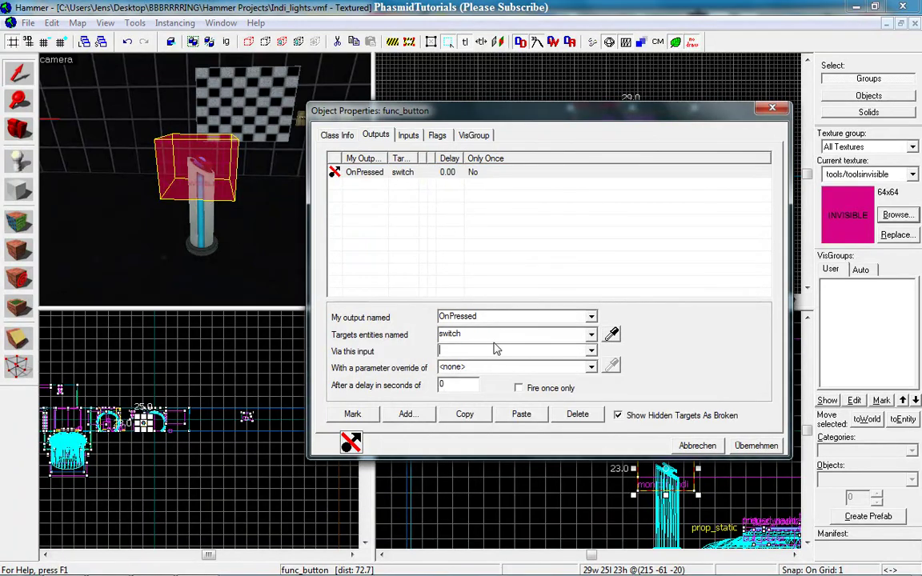
click(590, 353)
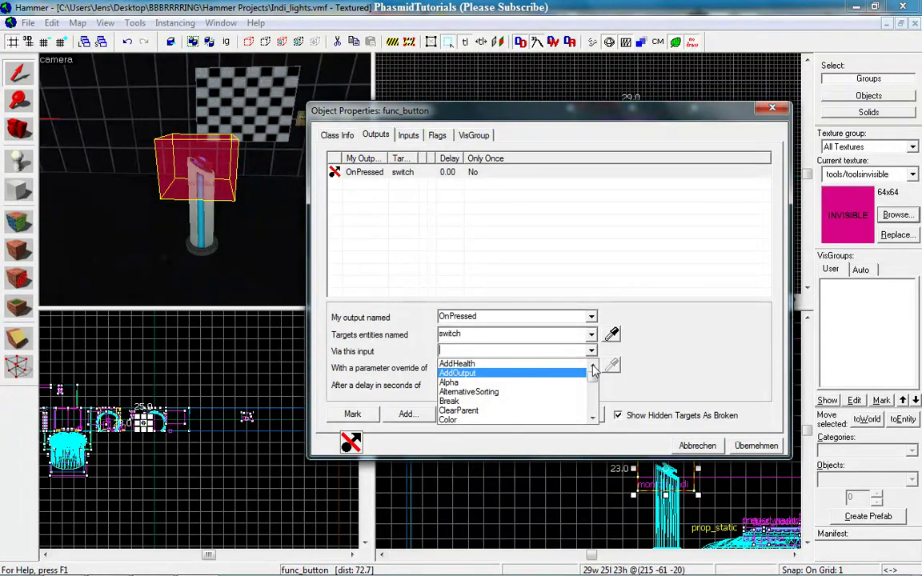
drag(593, 384, 593, 399)
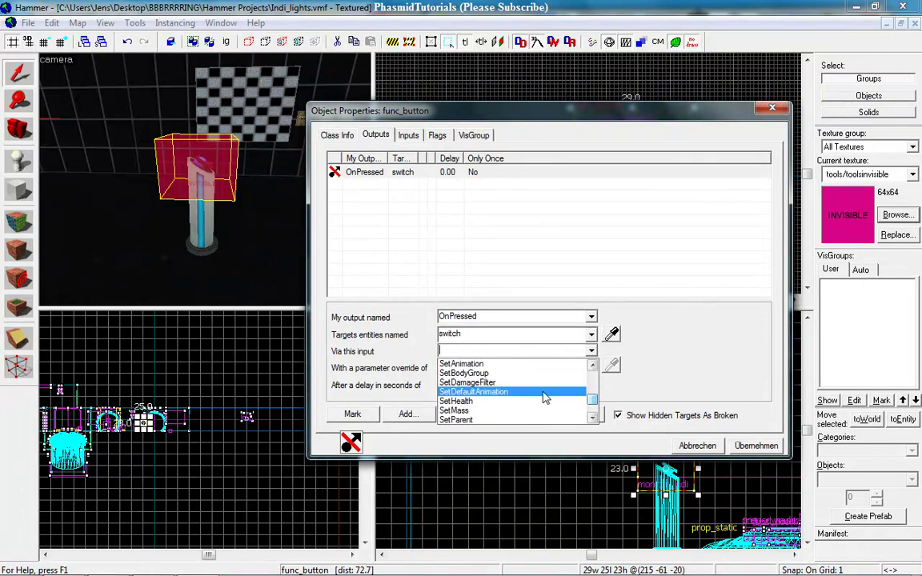
click(468, 363)
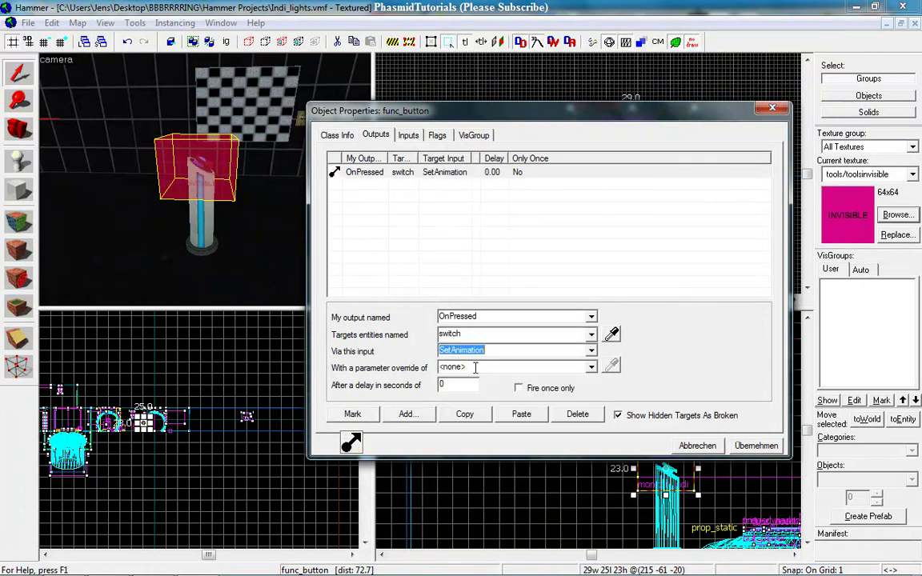
click(474, 367)
click(206, 231)
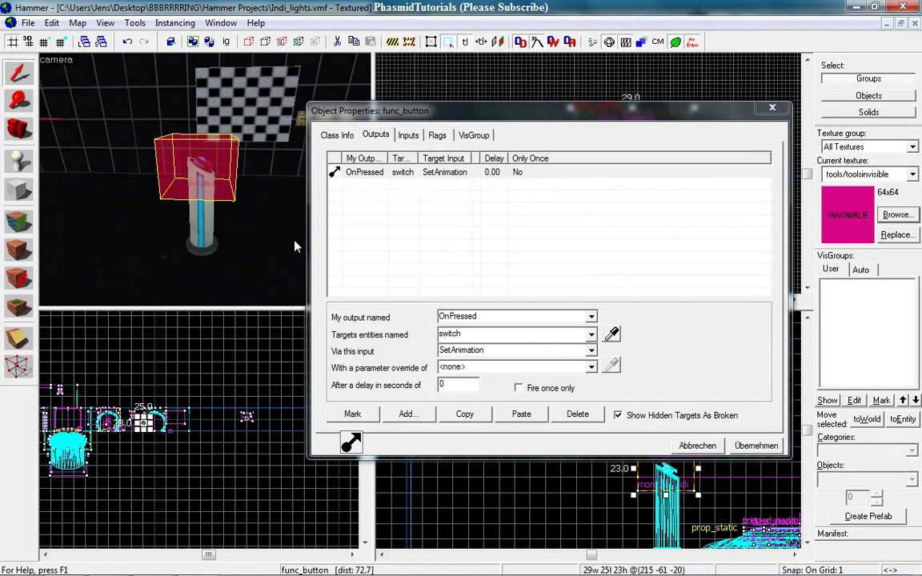
click(476, 367)
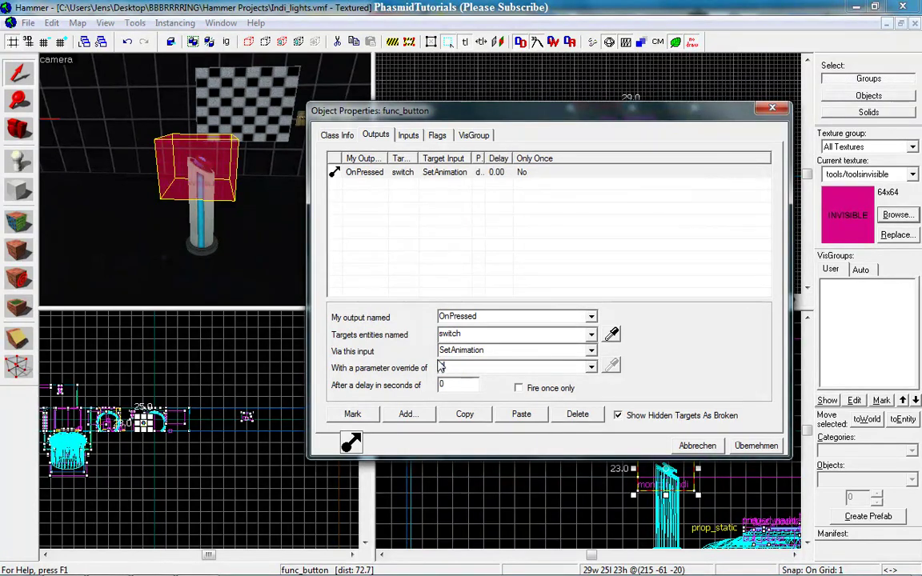
text(down)
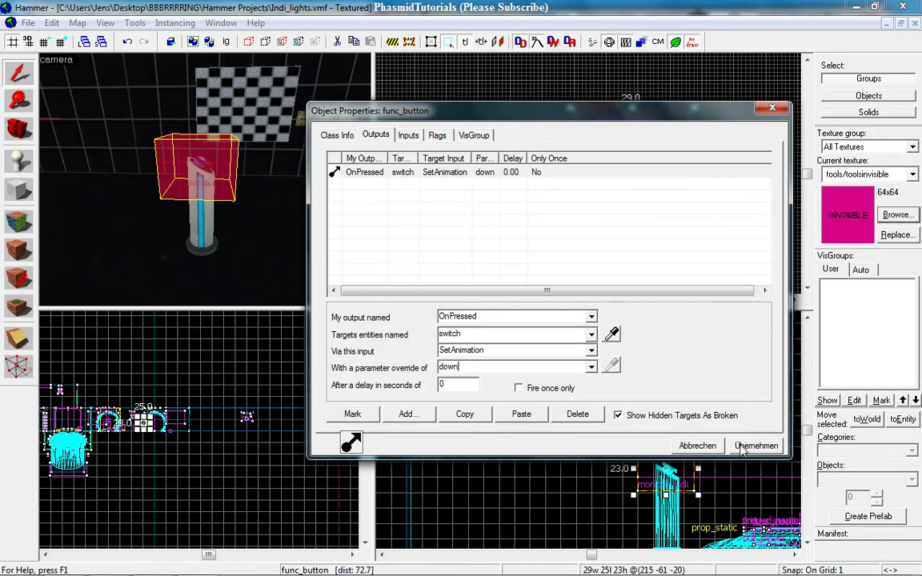
click(741, 448)
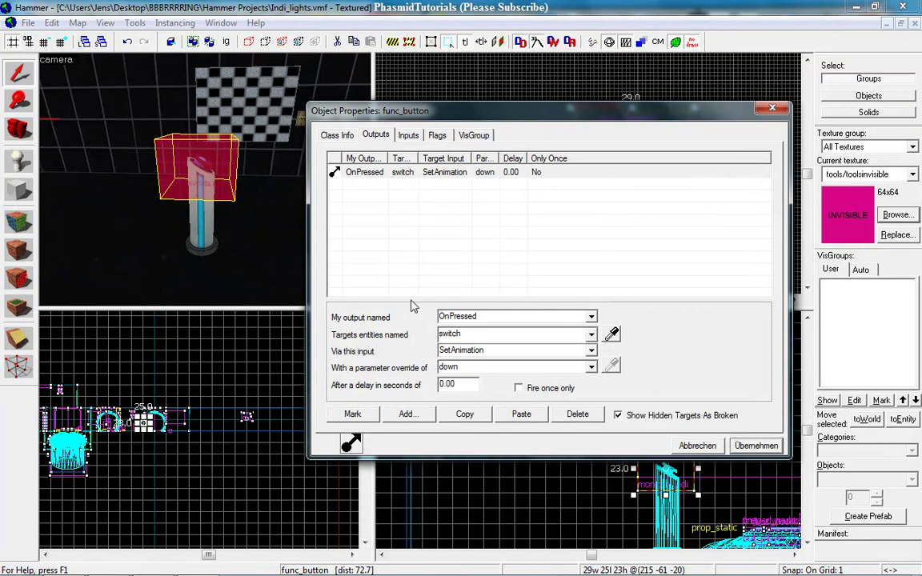
- Add a second OnPressed output targeting switch with the SetAnimation input
click(408, 414)
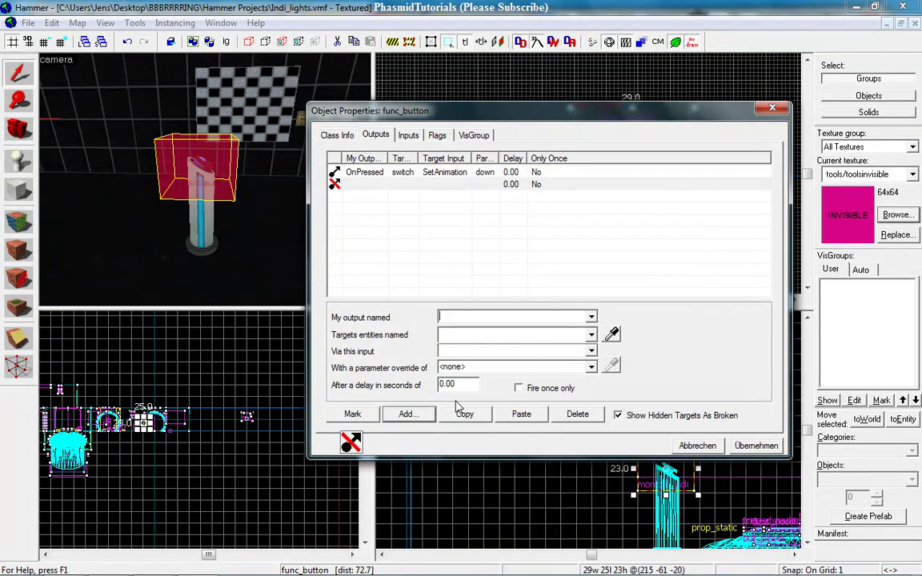
click(590, 316)
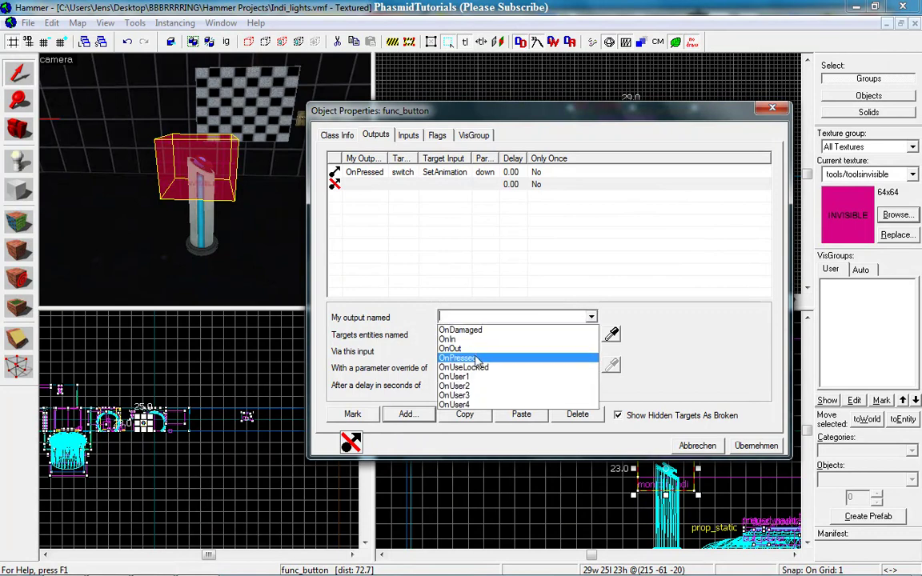
click(477, 358)
click(591, 334)
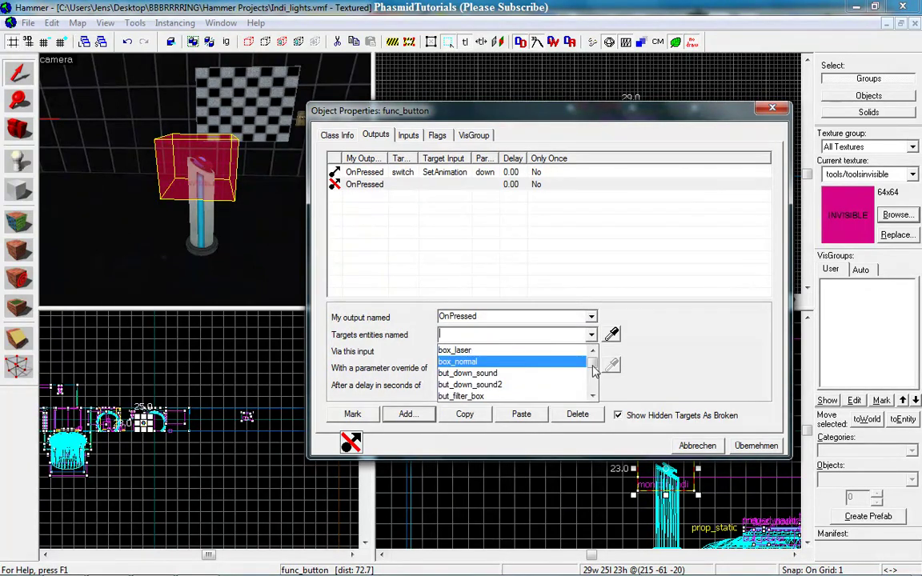
click(611, 335)
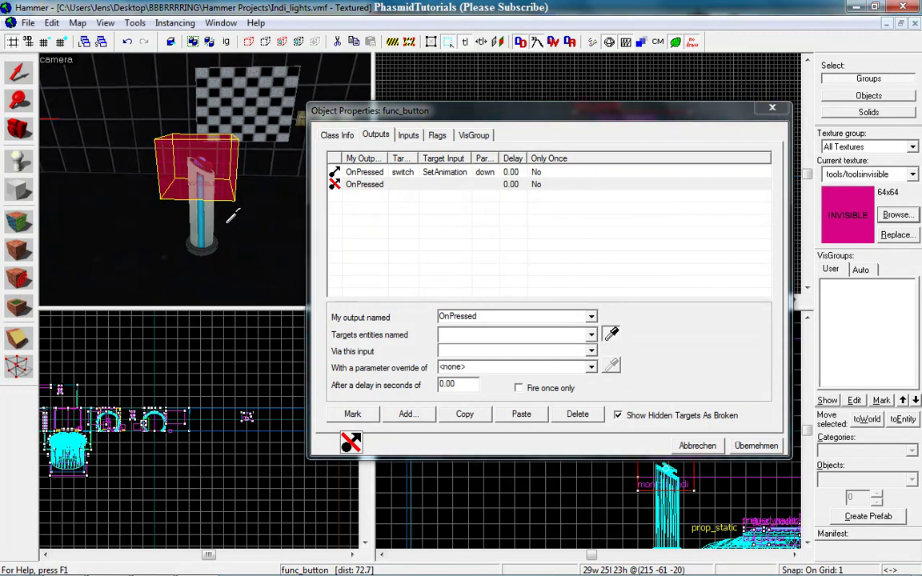
click(198, 193)
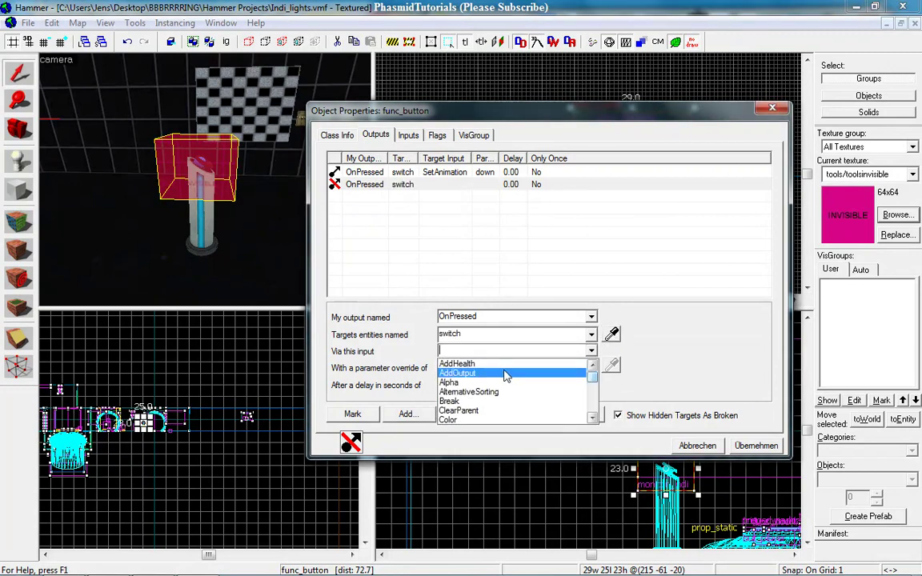
drag(592, 385, 593, 384)
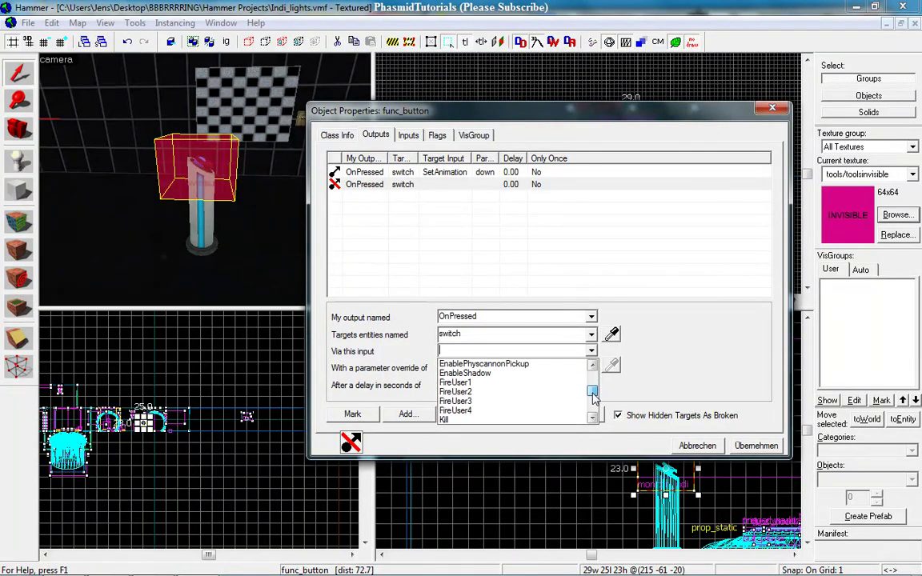
click(476, 402)
text(up)
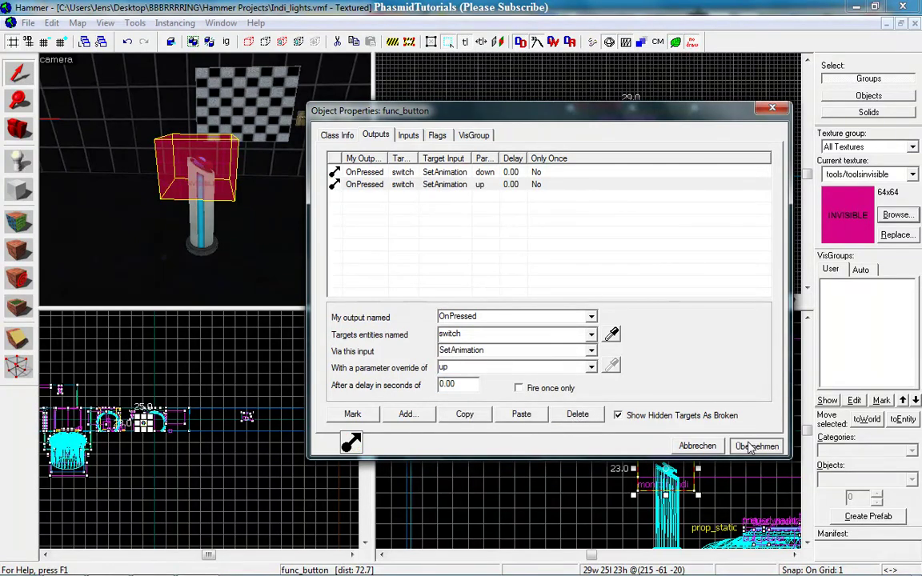
- Give the up animation output a 5-second delay and apply it
click(750, 447)
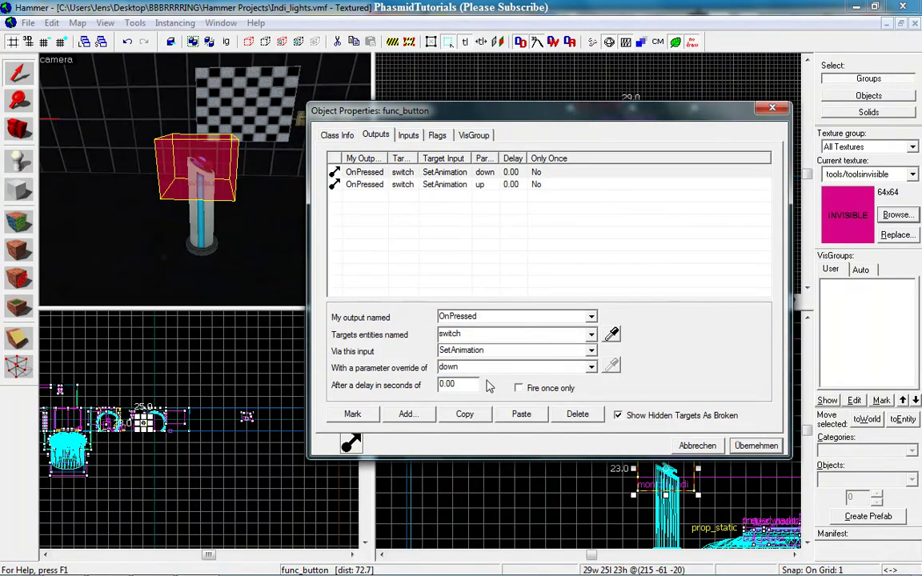
click(478, 185)
drag(467, 383, 432, 393)
text(5)
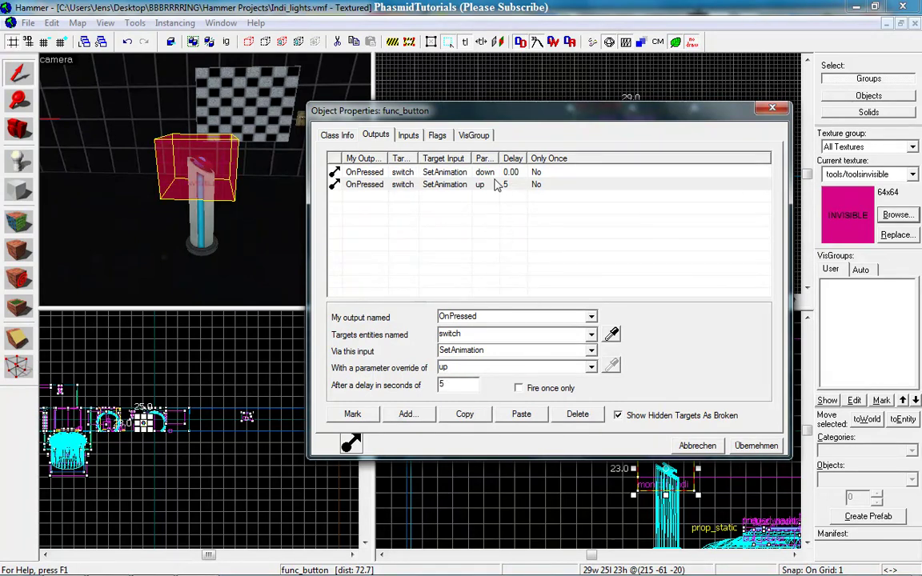
click(758, 448)
- Close the button properties and walk up to the pedestal switch in-game
click(773, 112)
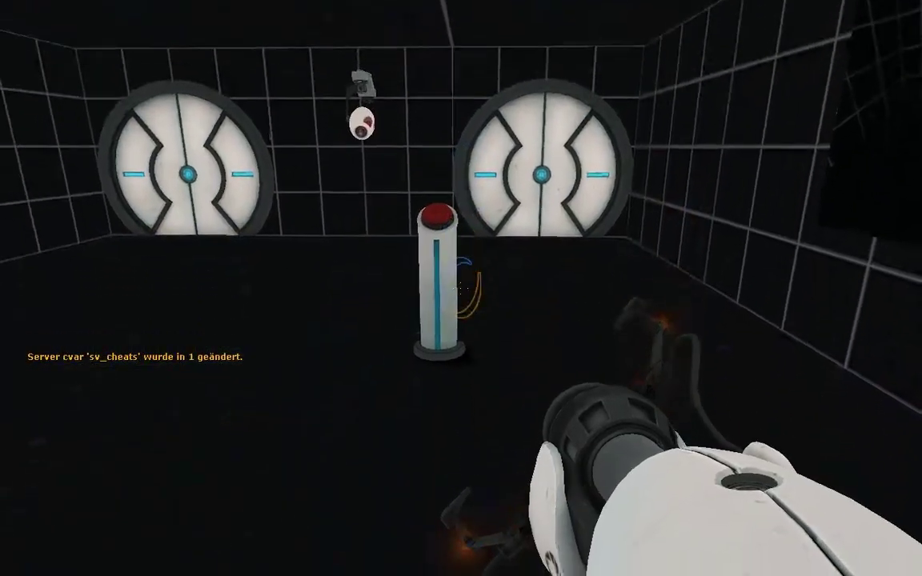
key(w)
key(w)
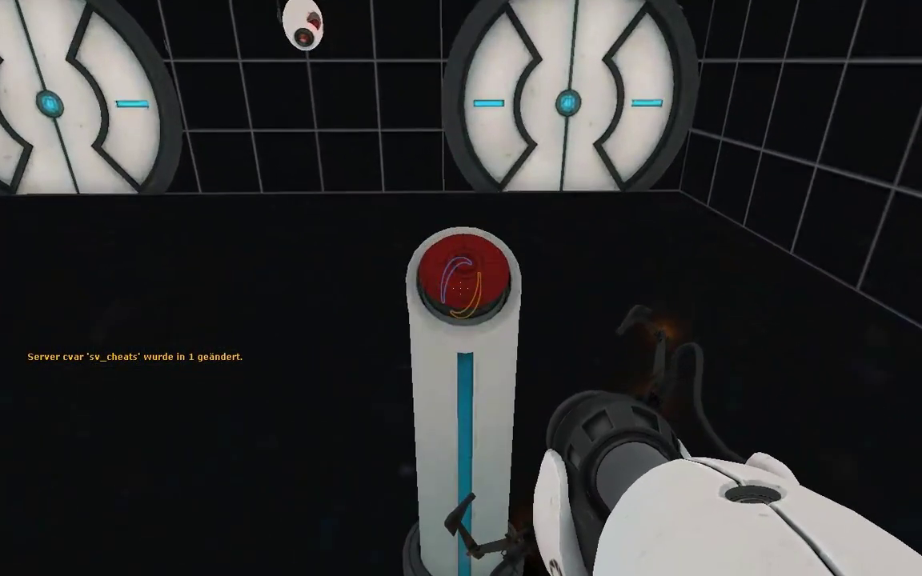
key(s)
key(w)
key(s)
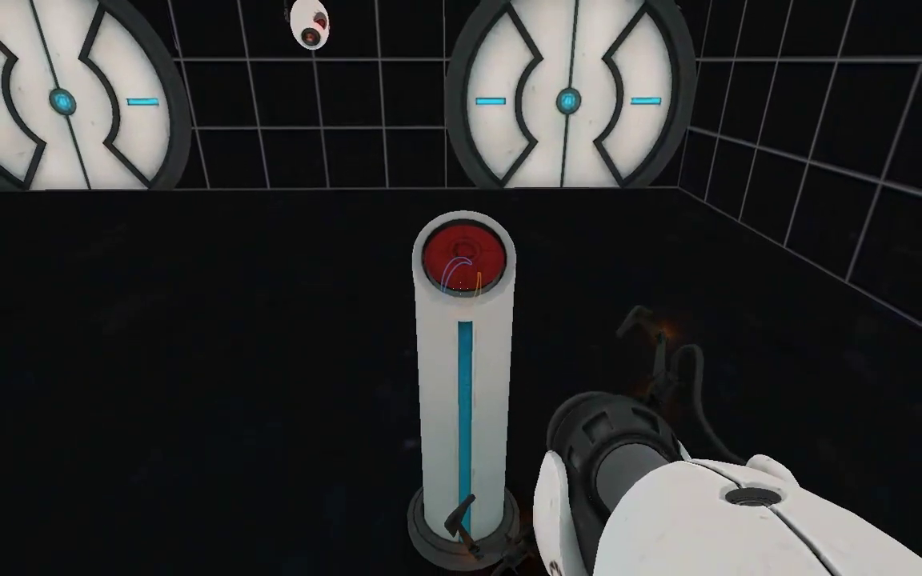
key(s)
key(w)
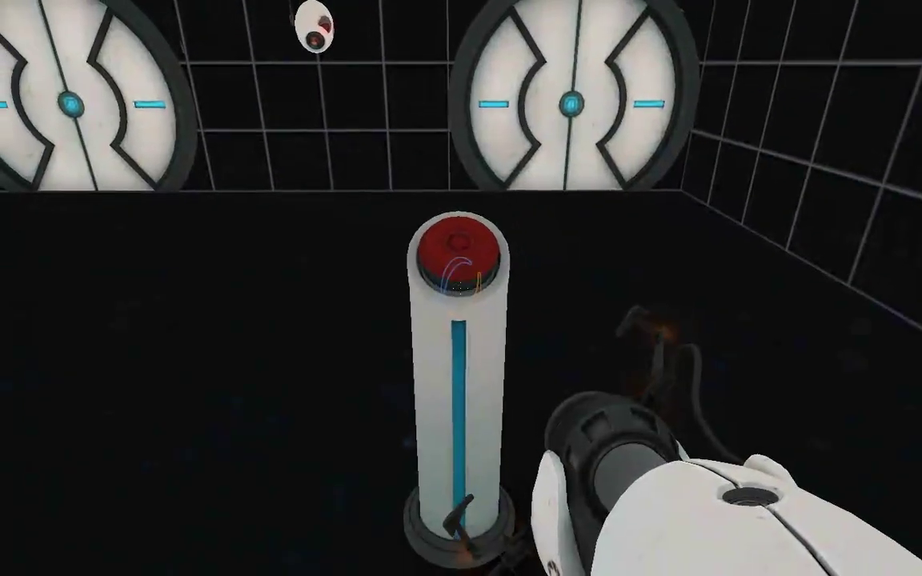
- Line up at the pedestal button, press it, and step back to watch the switch
key(w)
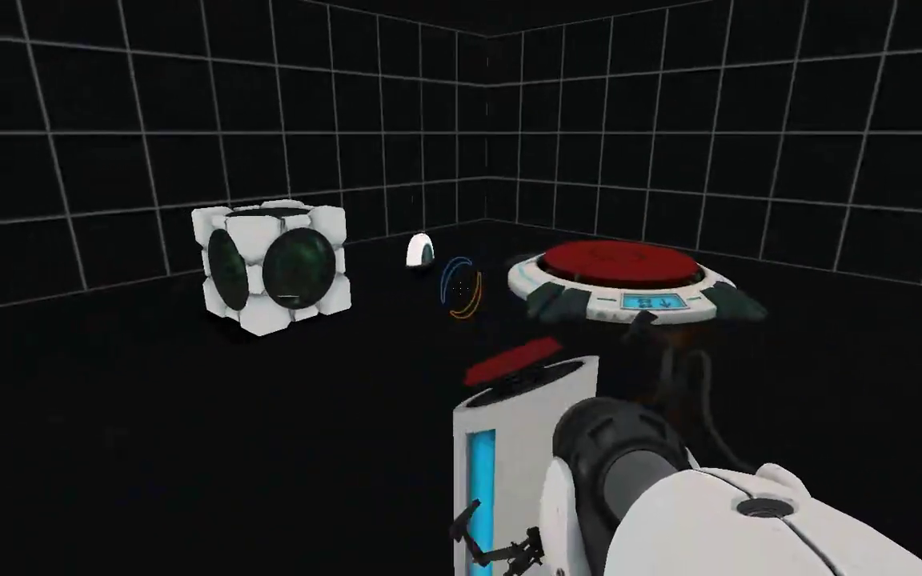
key(a)
key(w)
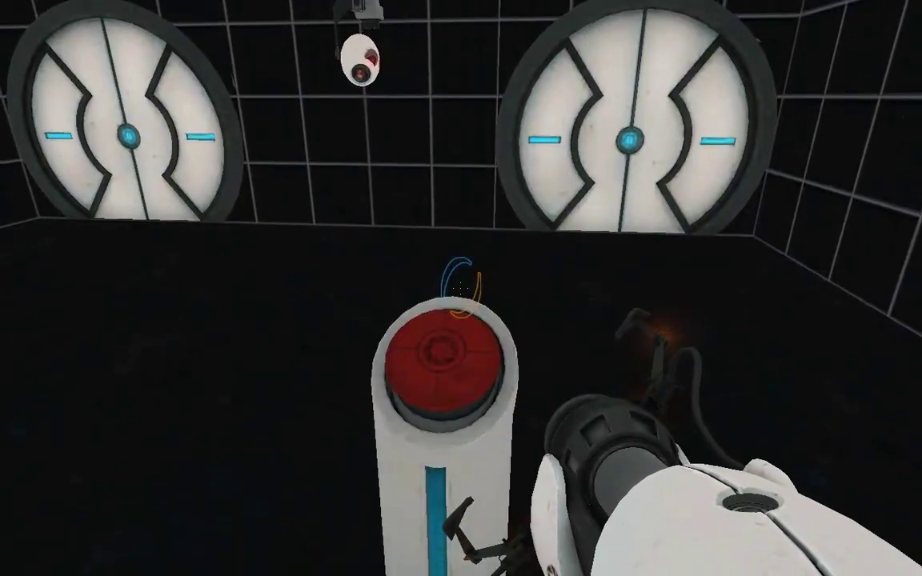
key(s)
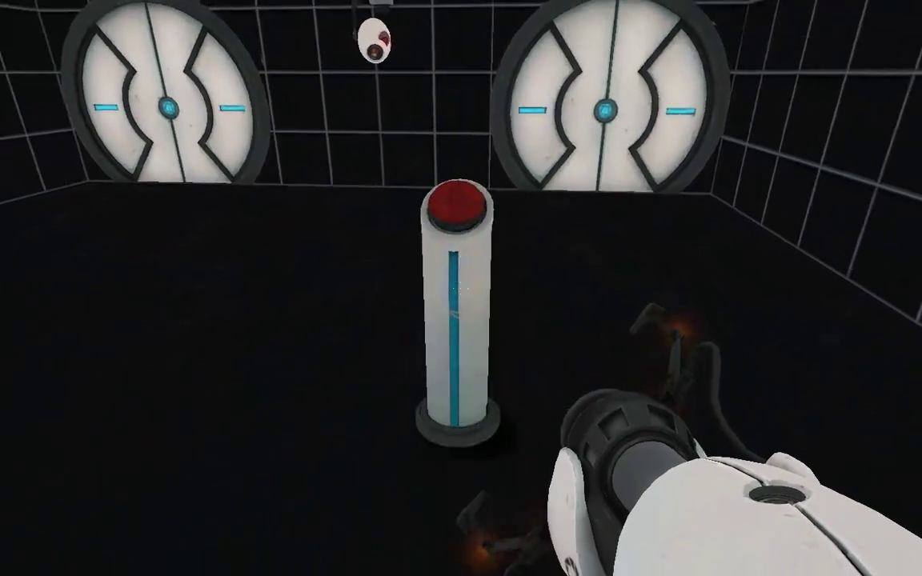
key(s)
key(w)
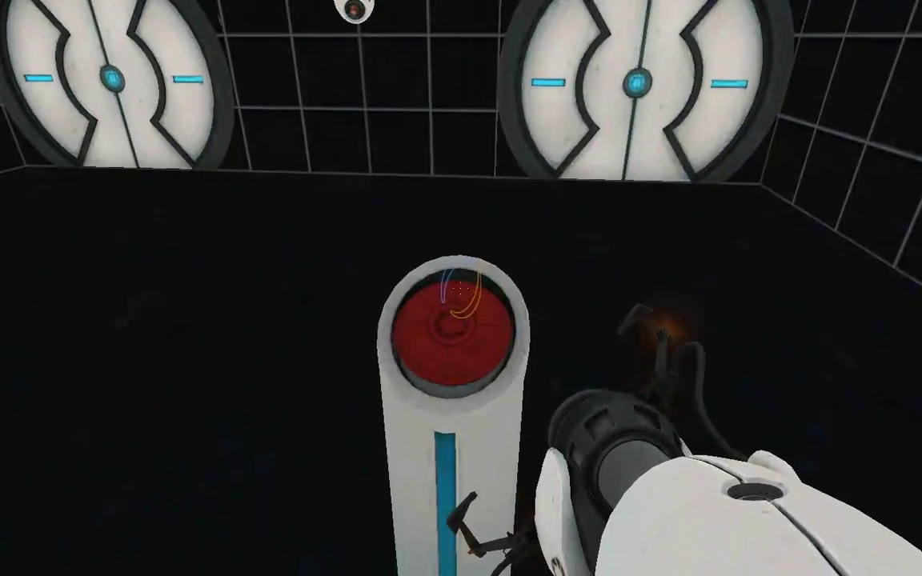
- Walk to the storage cube, pick it up and drop it onto the floor button
key(s)
key(w)
key(w)
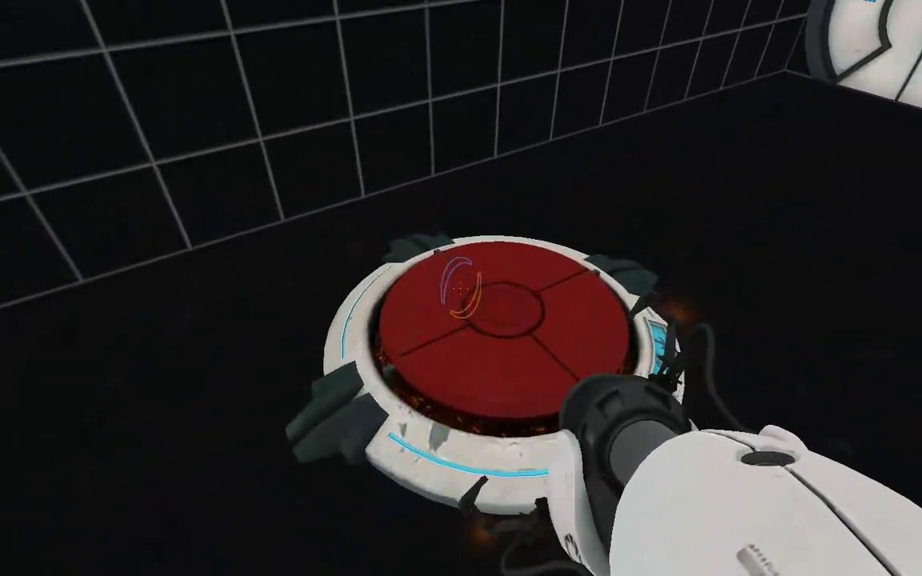
key(e)
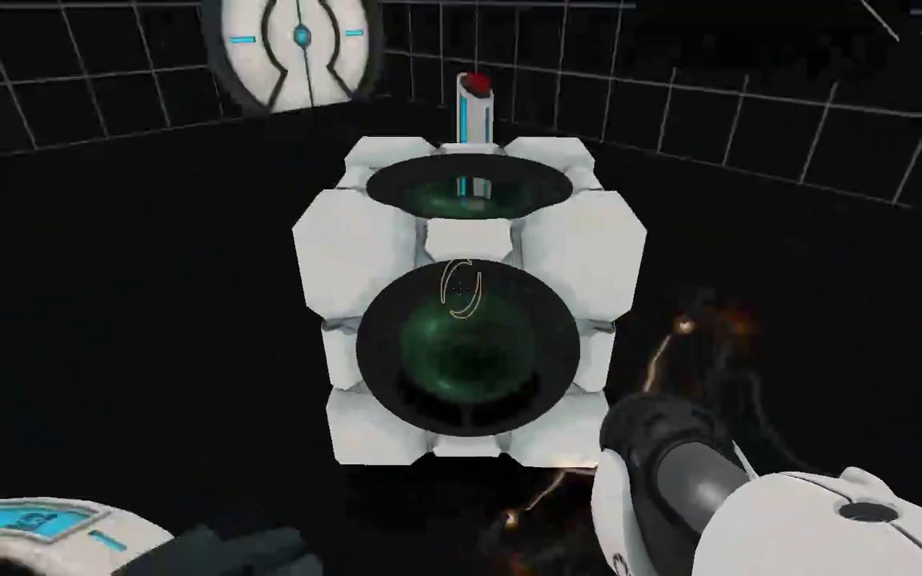
key(e)
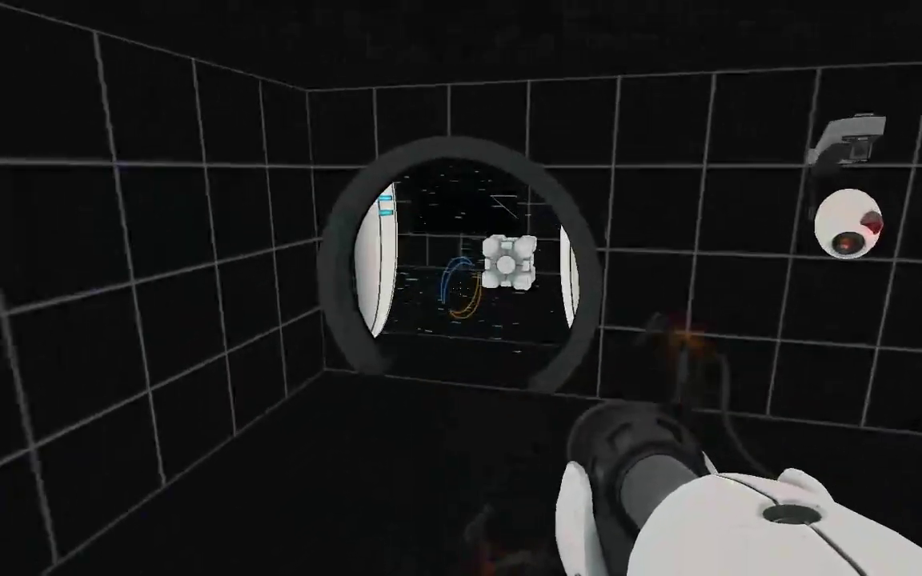